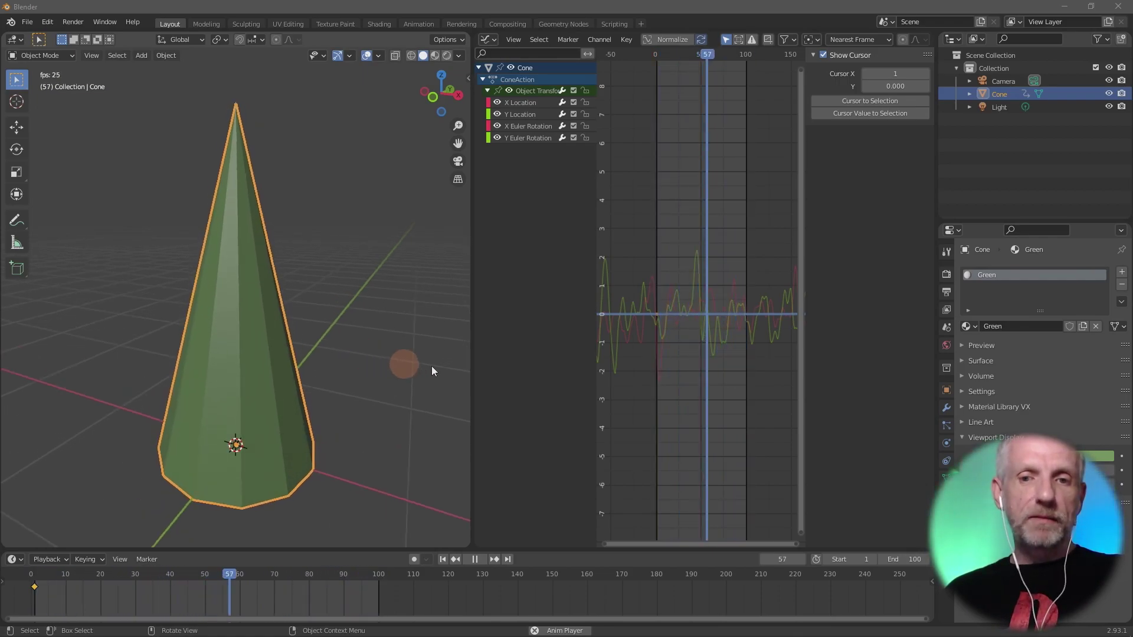
- Widen the 3D view beside the Graph Editor and orbit around the wobbling cone during playback
{"action": "left_click_drag", "start_coordinate": [471, 372], "coordinate": [597, 380]}
{"action": "scroll", "coordinate": [505, 389], "scroll_direction": "down", "scroll_amount": 2}
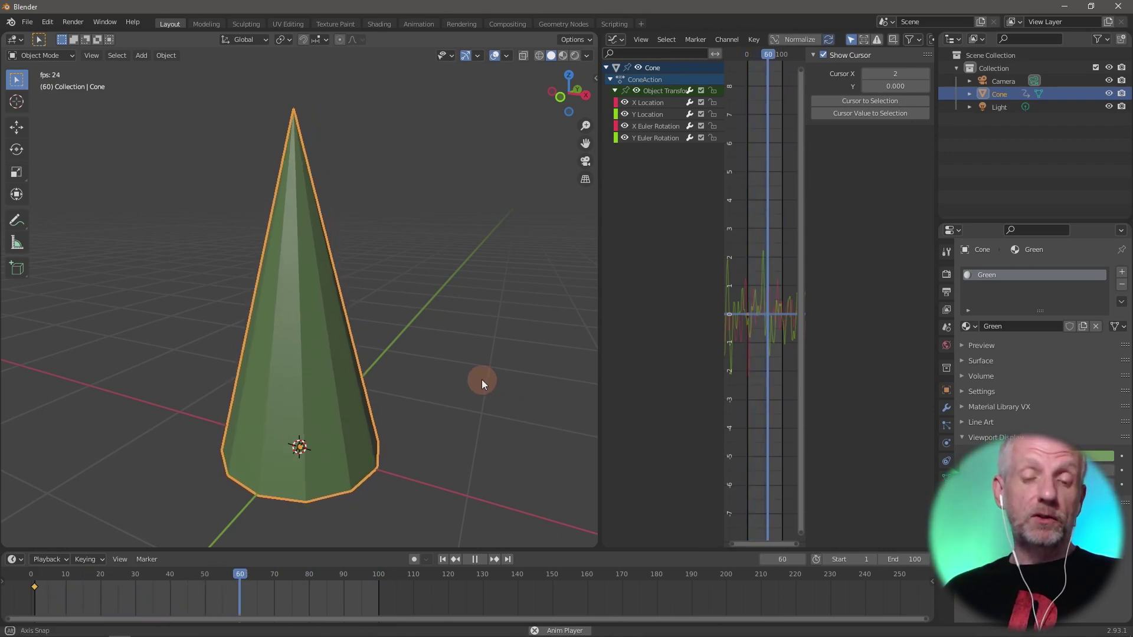
{"action": "middle_click_drag", "start_coordinate": [482, 380], "coordinate": [508, 378]}
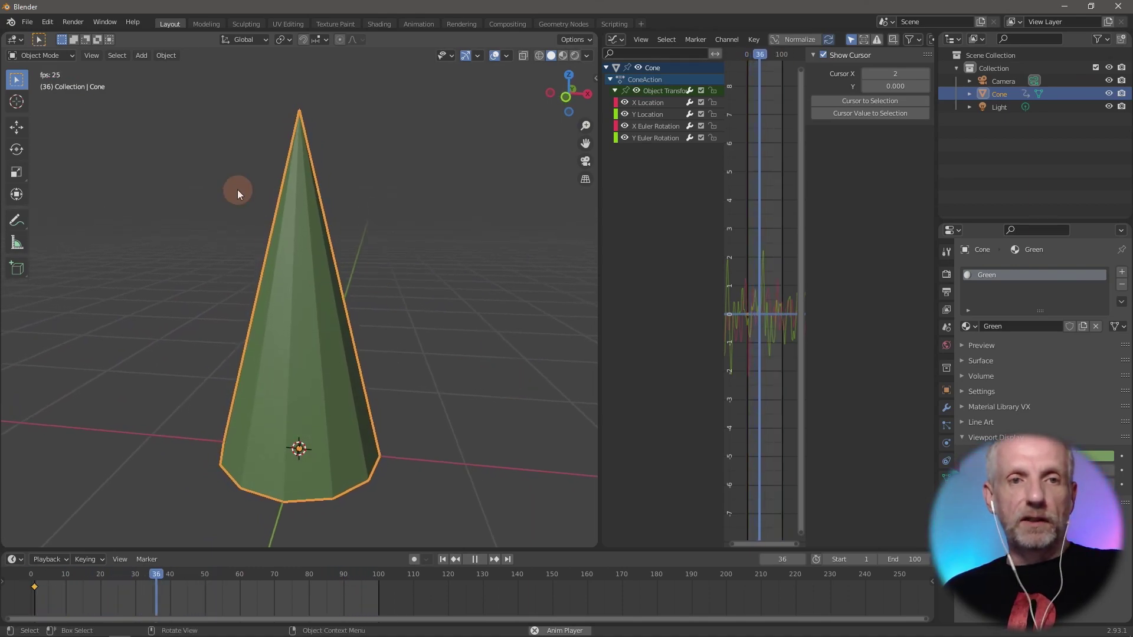
- Start a new General scene without saving the previous file
{"action": "left_click", "coordinate": [28, 22]}
{"action": "mouse_move", "coordinate": [88, 36]}
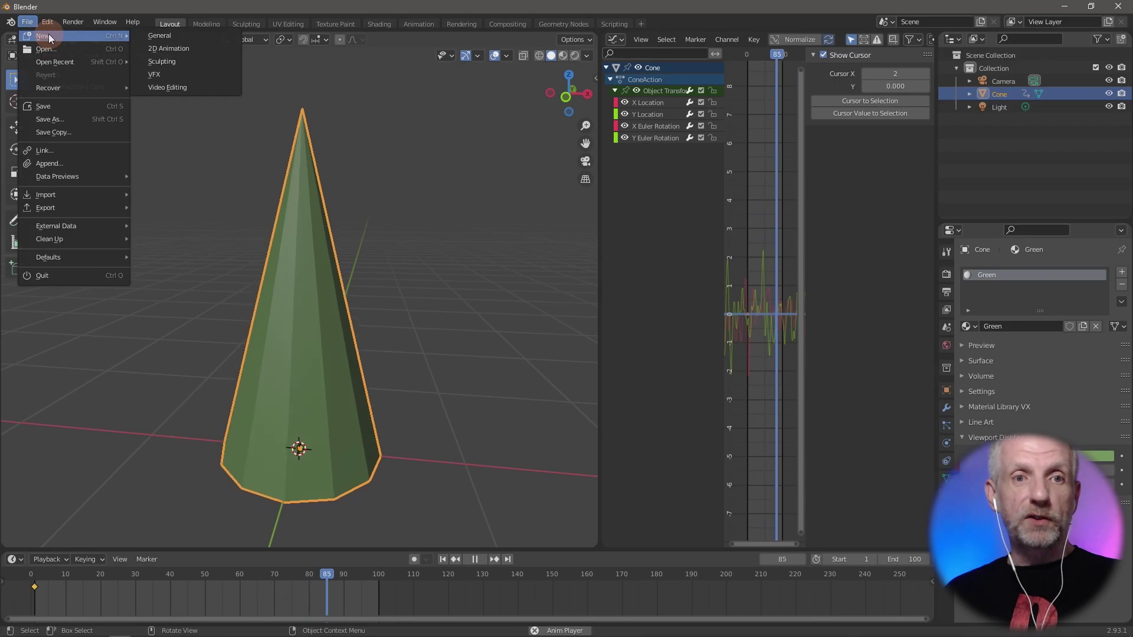
{"action": "left_click", "coordinate": [174, 40]}
{"action": "left_click", "coordinate": [593, 348]}
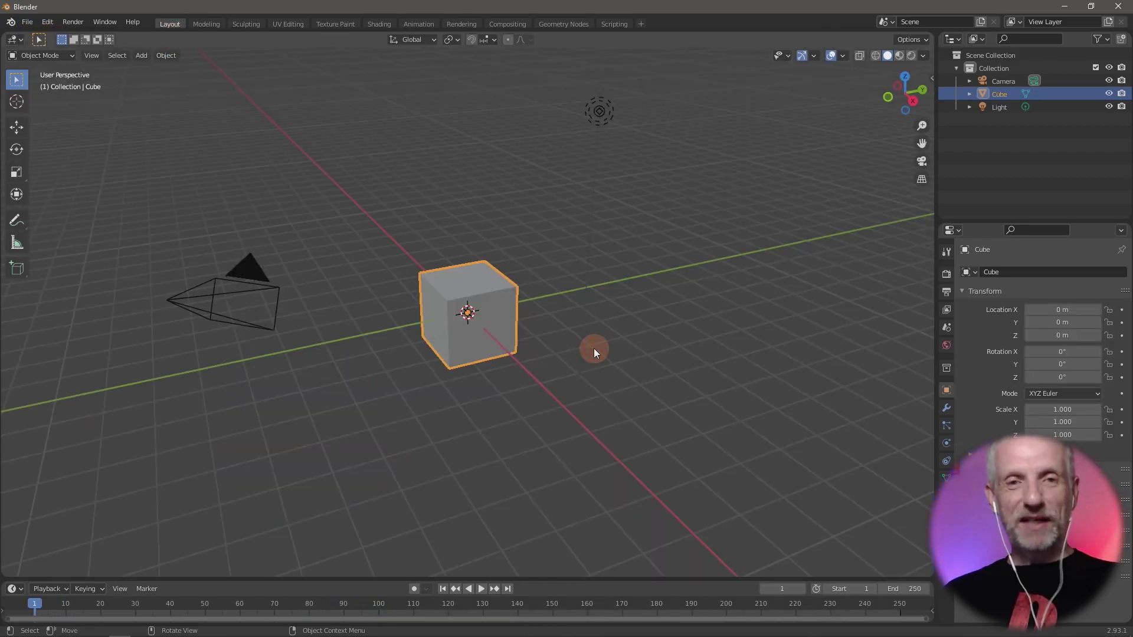
{"action": "scroll", "coordinate": [593, 348], "scroll_direction": "up", "scroll_amount": 3}
{"action": "scroll", "coordinate": [594, 348], "scroll_direction": "down", "scroll_amount": 2}
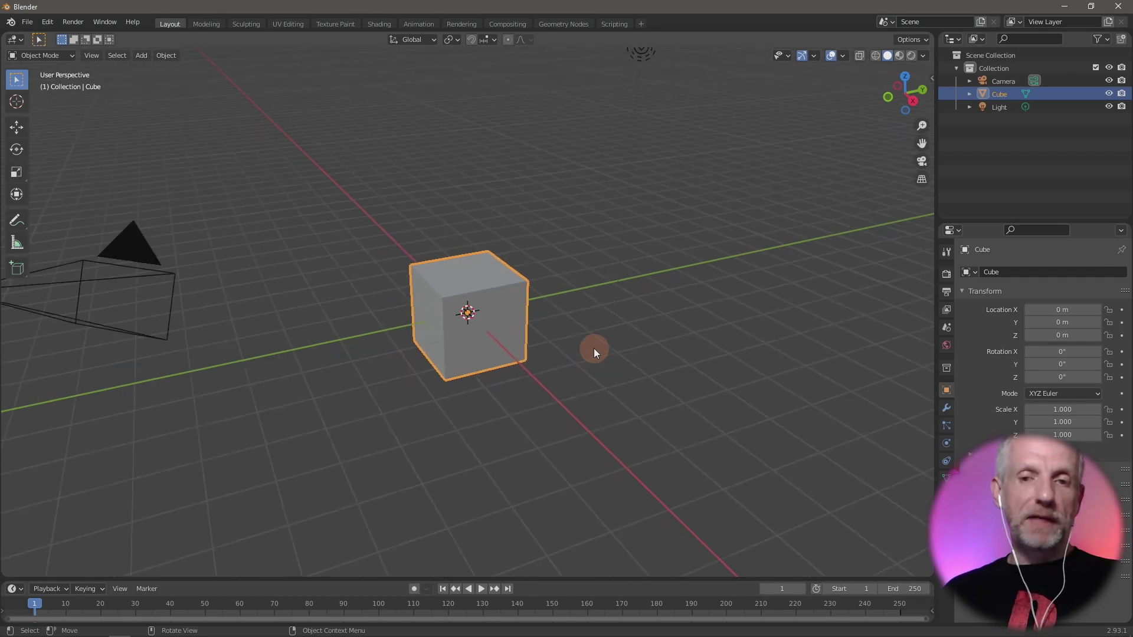
{"action": "scroll", "coordinate": [593, 348], "scroll_direction": "down", "scroll_amount": 2}
- Delete the default cube and add a Cone mesh at the origin
{"action": "key", "text": "x"}
{"action": "left_click", "coordinate": [594, 348]}
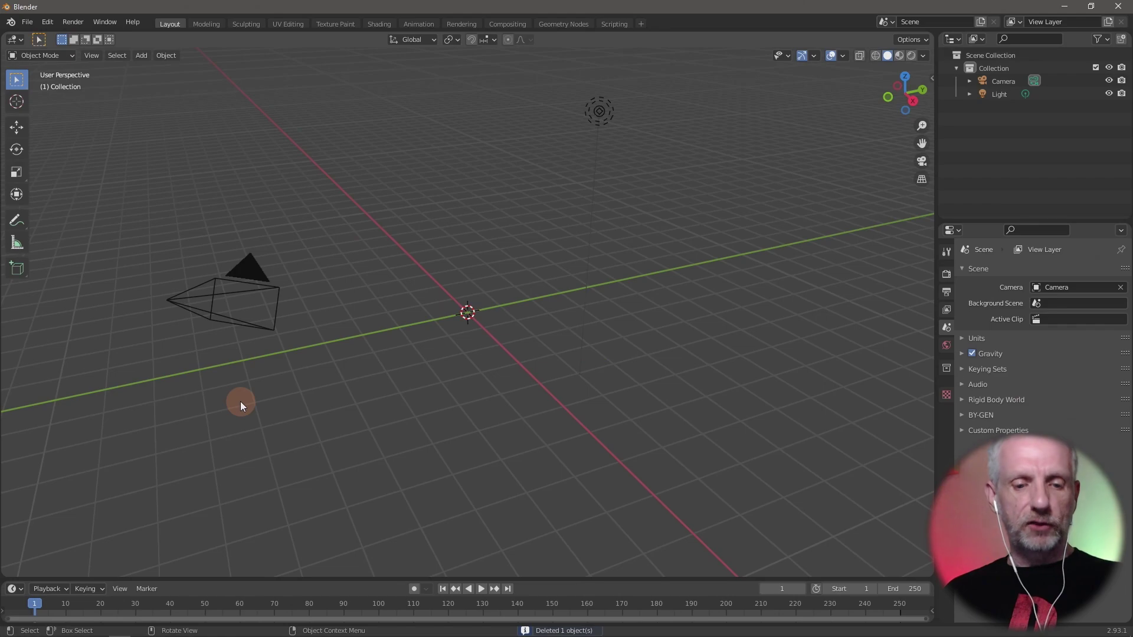
{"action": "key", "text": "shift+a"}
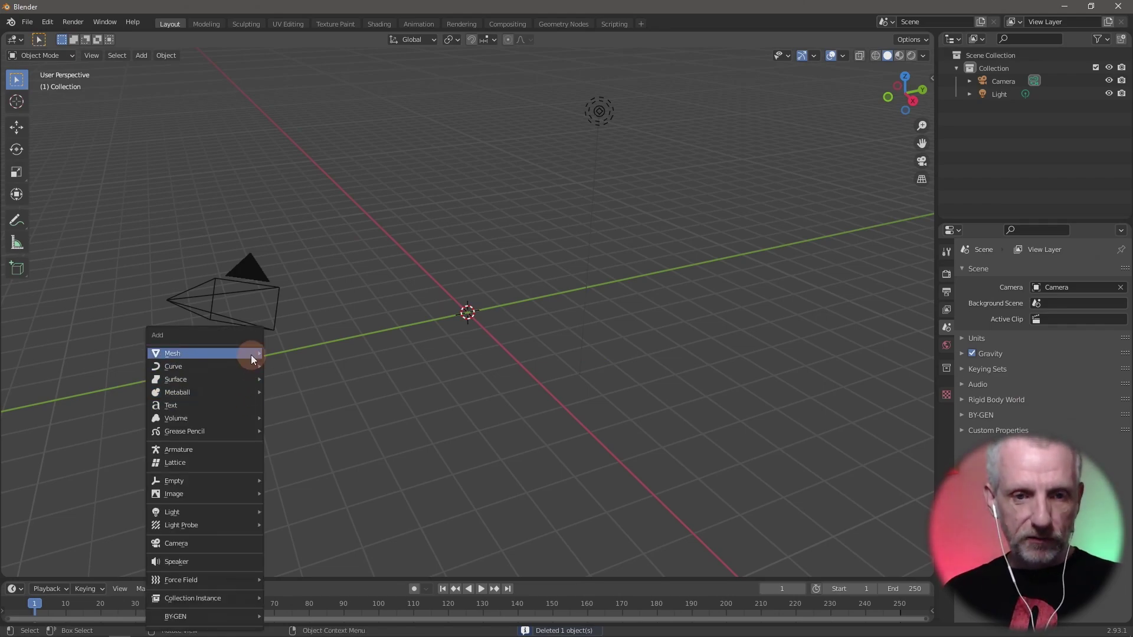
{"action": "mouse_move", "coordinate": [251, 355]}
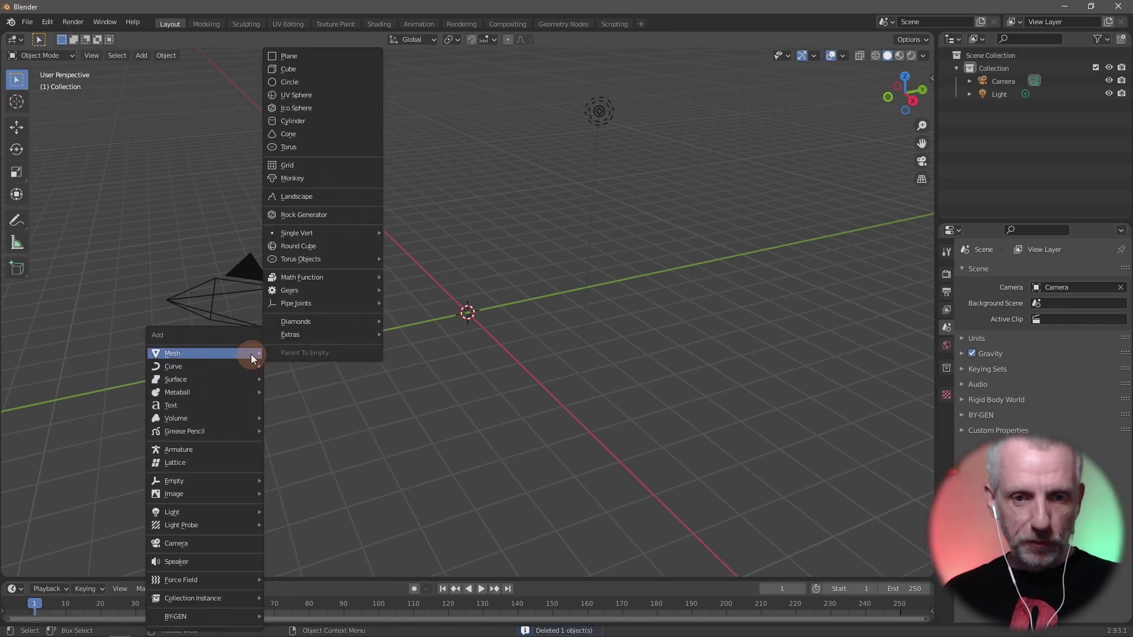
{"action": "left_click", "coordinate": [347, 135]}
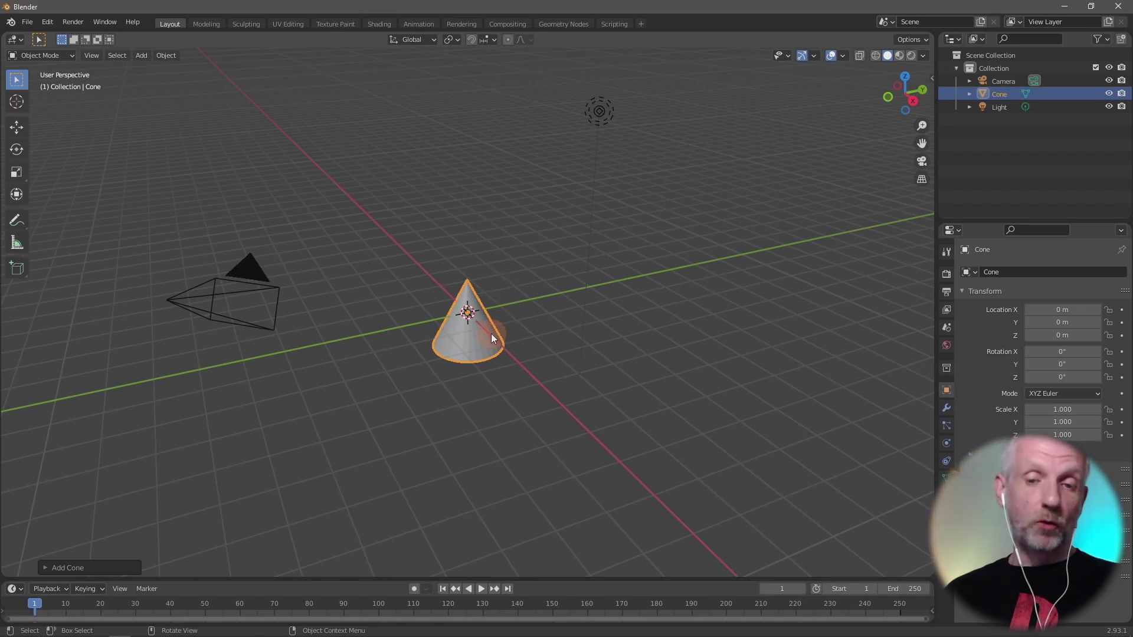
{"action": "scroll", "coordinate": [476, 341], "scroll_direction": "up", "scroll_amount": 5}
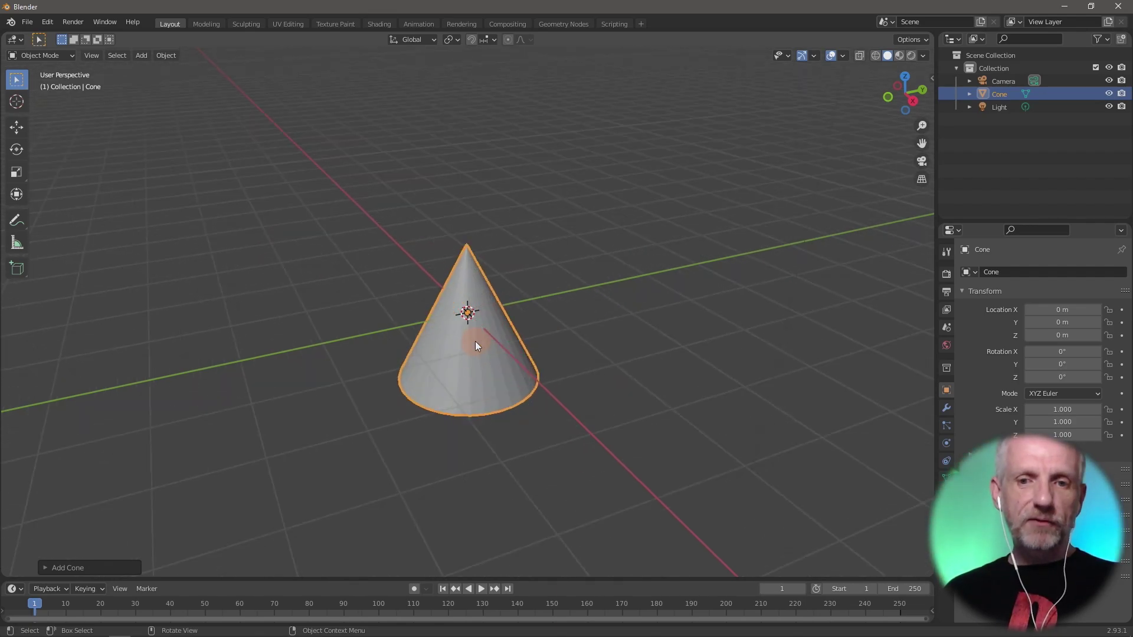
- In the Add Cone panel, set Vertices to 12 and Radius 1 to 0.5 m
{"action": "left_click", "coordinate": [42, 568]}
{"action": "left_click", "coordinate": [186, 400]}
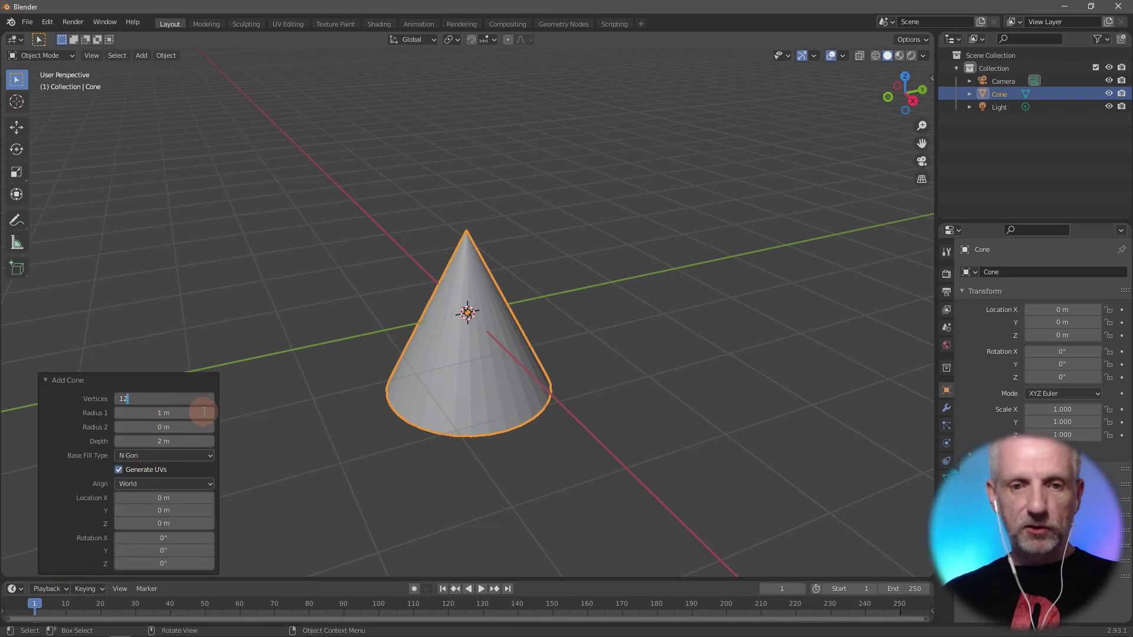
{"action": "type", "text": "12"}
{"action": "key", "text": "Return"}
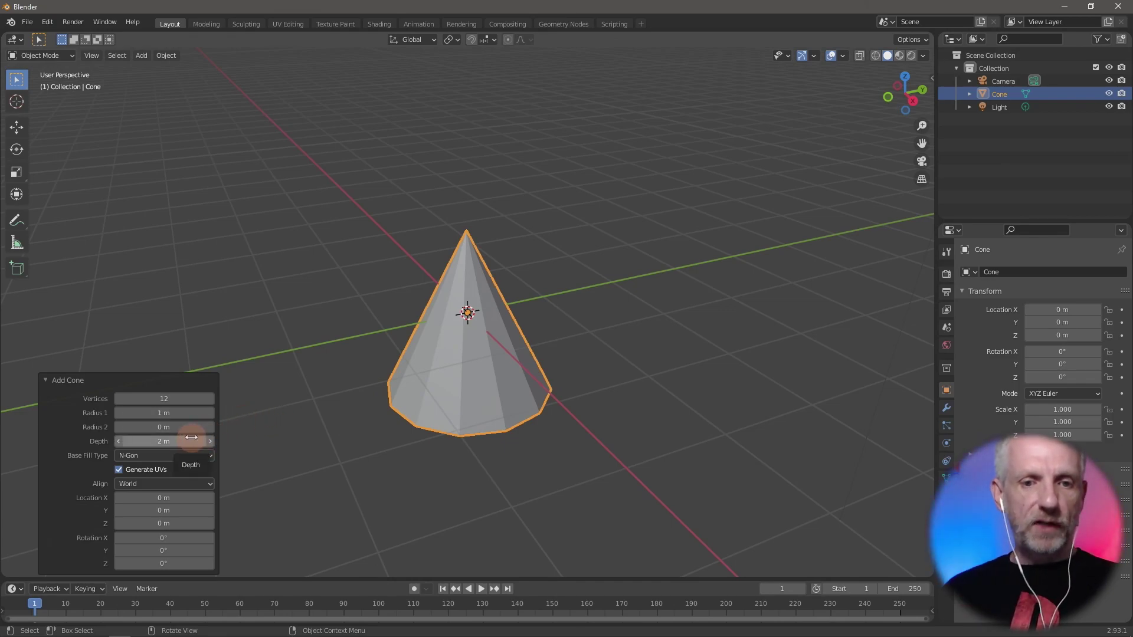
{"action": "left_click", "coordinate": [177, 413]}
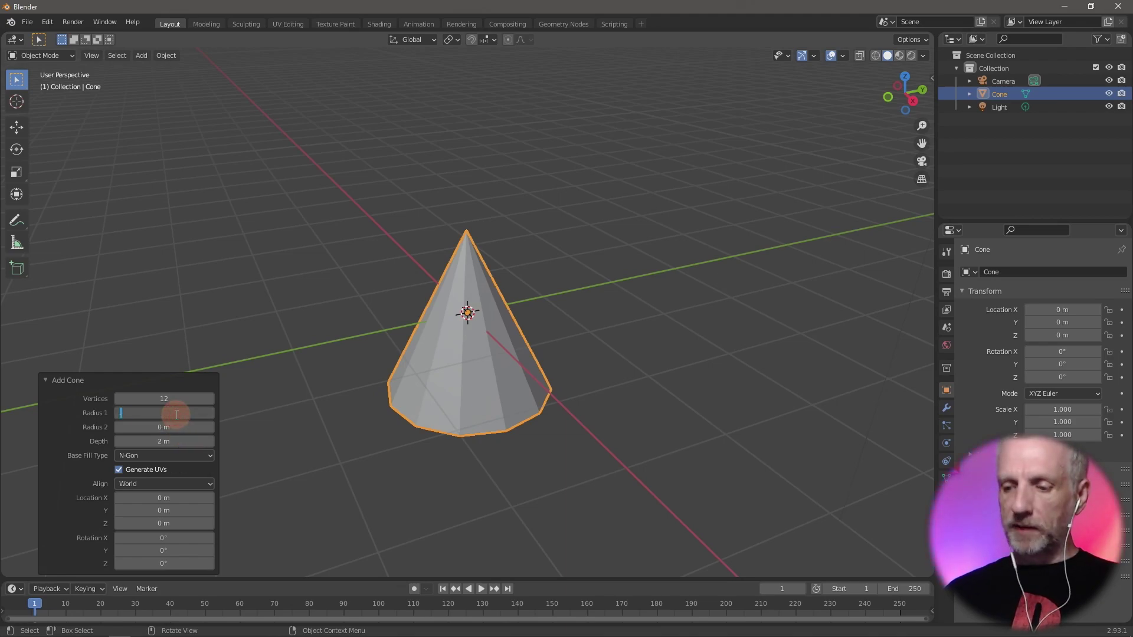
{"action": "key", "text": "Return"}
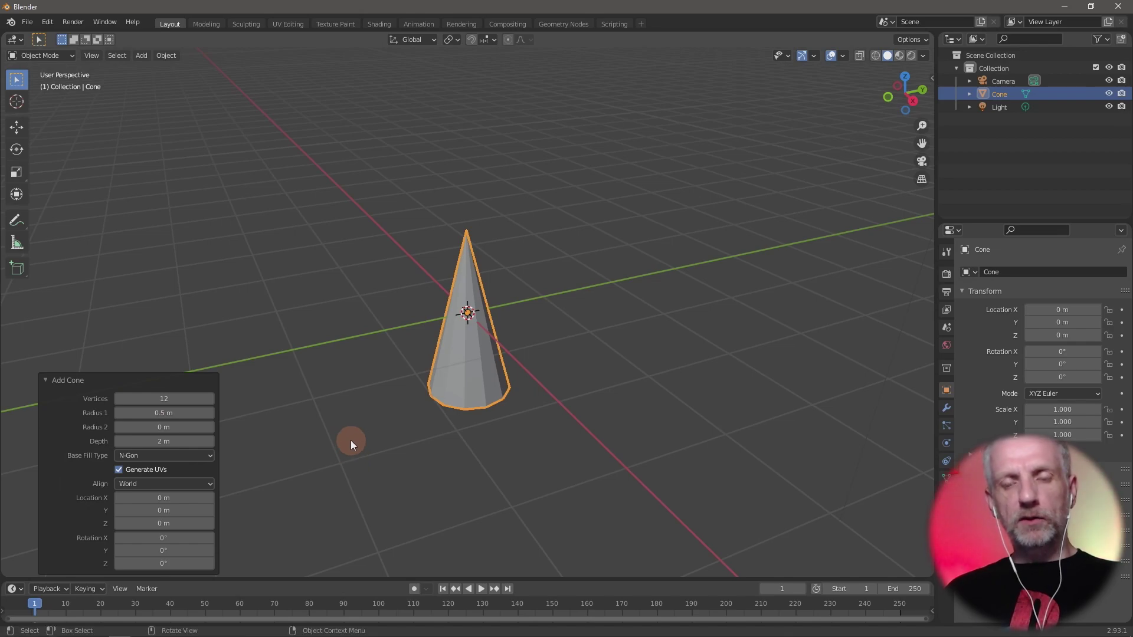
{"action": "middle_click_drag", "start_coordinate": [351, 440], "coordinate": [446, 405]}
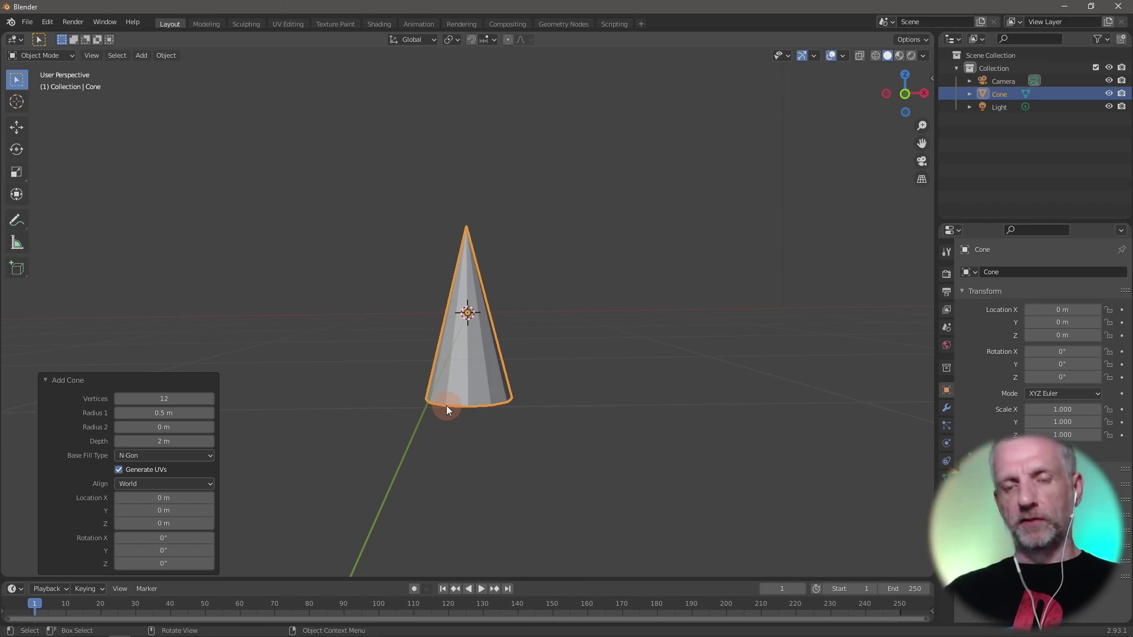
- Move the cone up 1 m along Z so it sits on the grid
{"action": "key", "text": "g"}
{"action": "key", "text": "z"}
{"action": "key", "text": "1"}
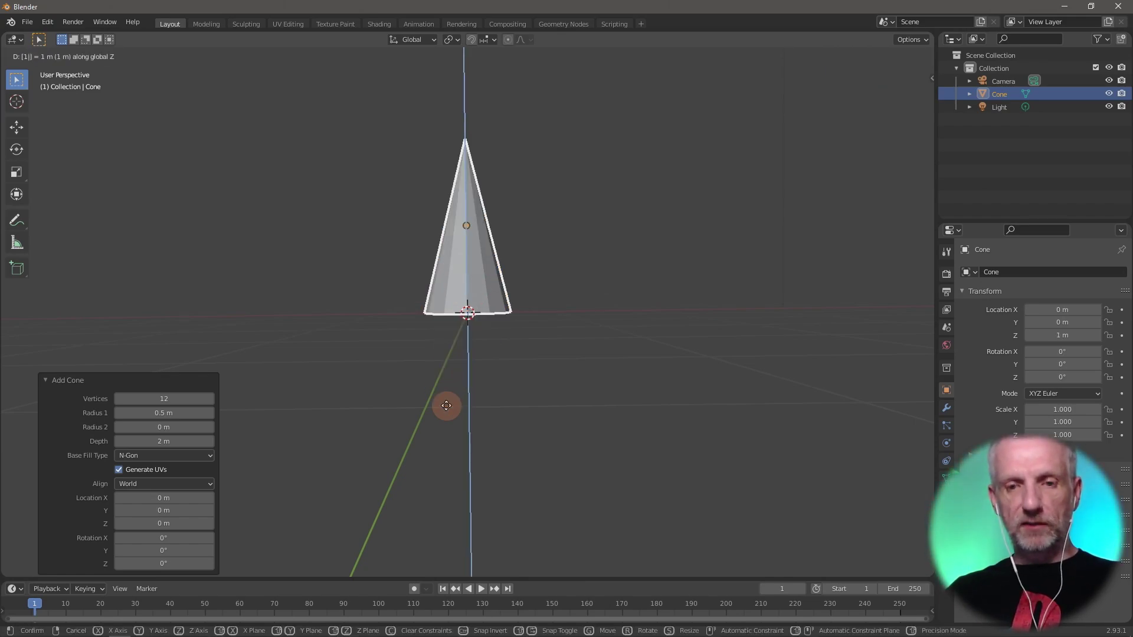
{"action": "key", "text": "Return"}
{"action": "middle_click_drag", "start_coordinate": [453, 392], "coordinate": [455, 487]}
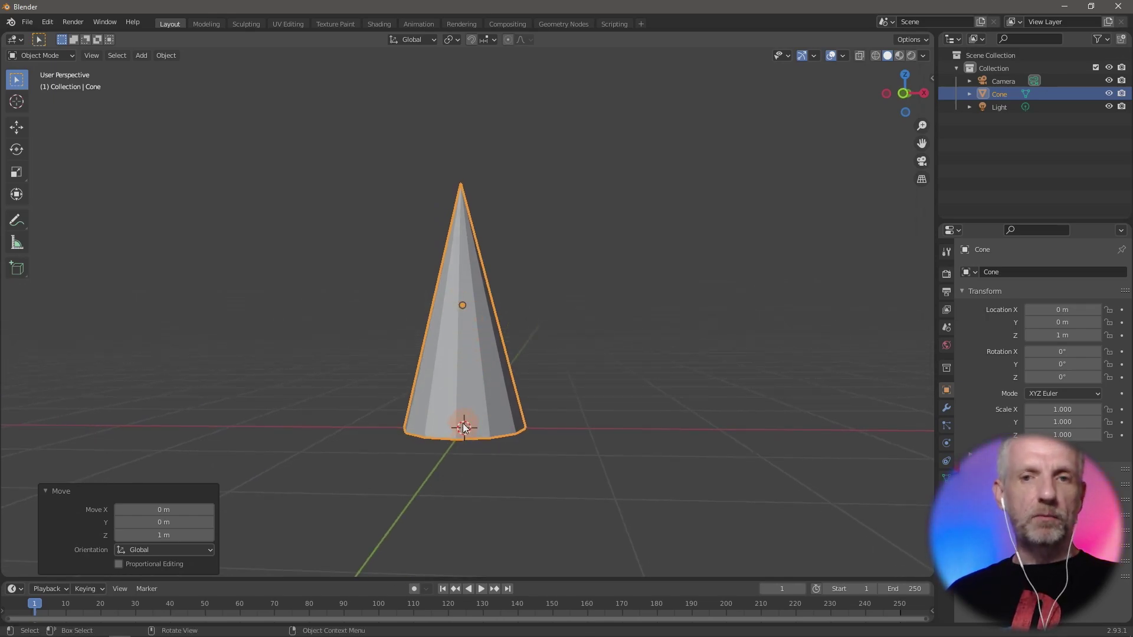
- Set the cone's origin to the 3D cursor at its base
{"action": "left_click", "coordinate": [168, 56]}
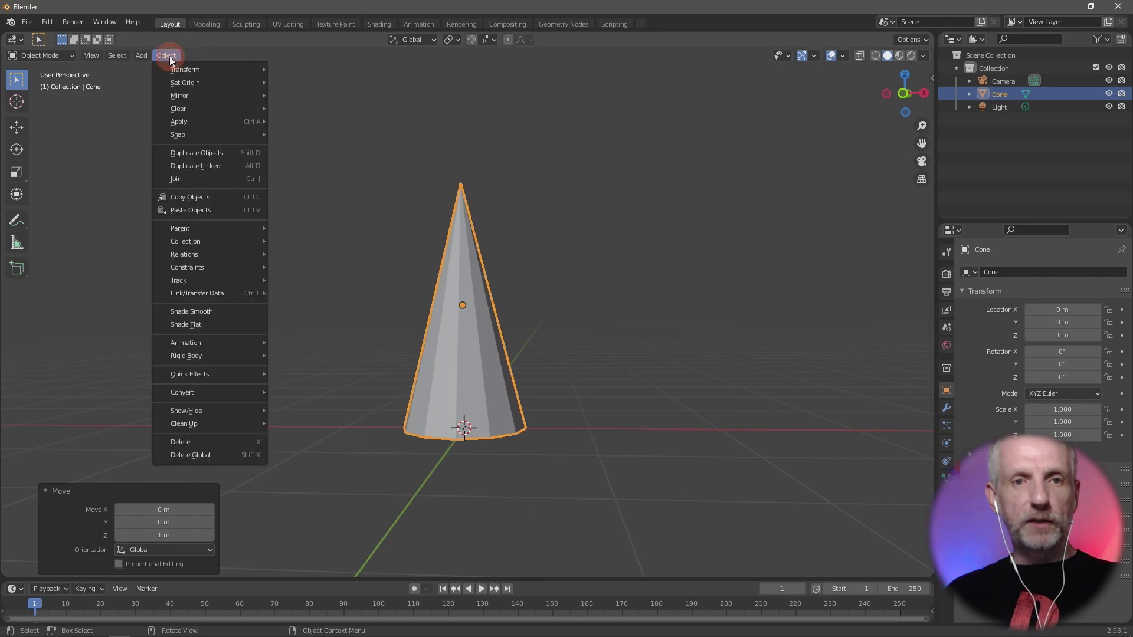
{"action": "mouse_move", "coordinate": [211, 83]}
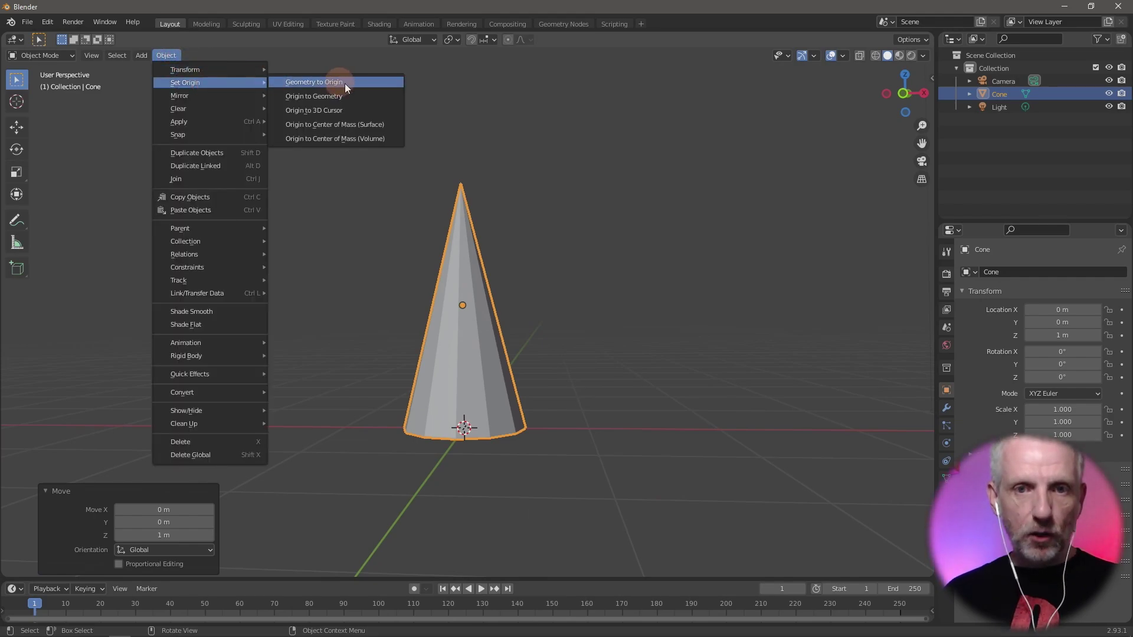
{"action": "left_click", "coordinate": [369, 111]}
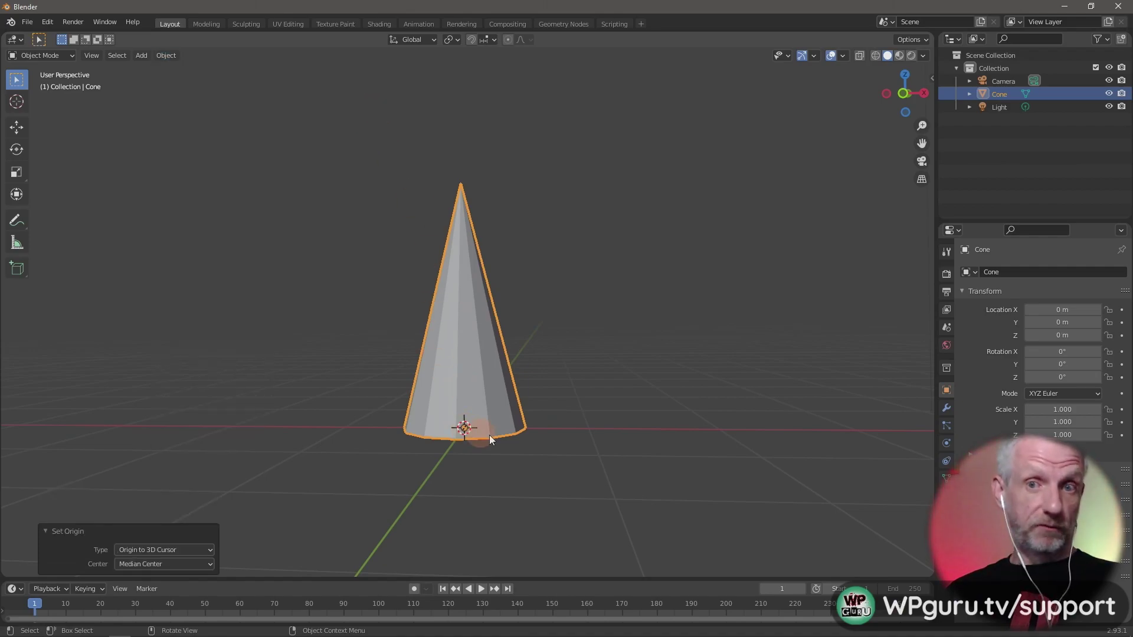
{"action": "middle_click_drag", "start_coordinate": [579, 398], "coordinate": [650, 457]}
- Add a new material to the cone and name it Blue
{"action": "left_click", "coordinate": [944, 479]}
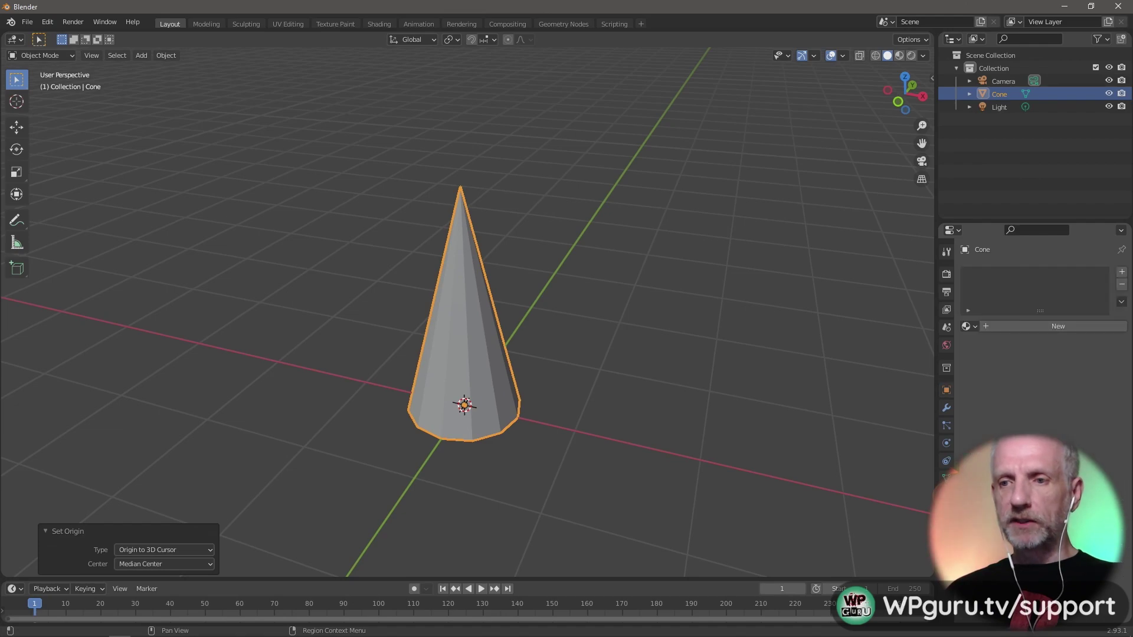
{"action": "left_click", "coordinate": [1021, 330]}
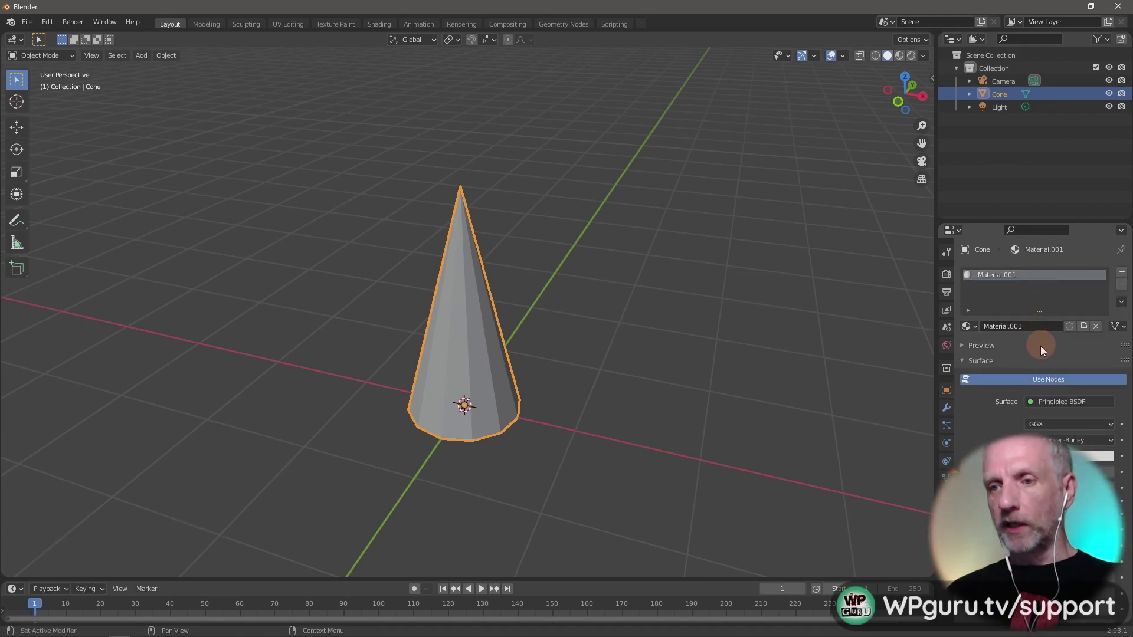
{"action": "double_click", "coordinate": [1022, 328]}
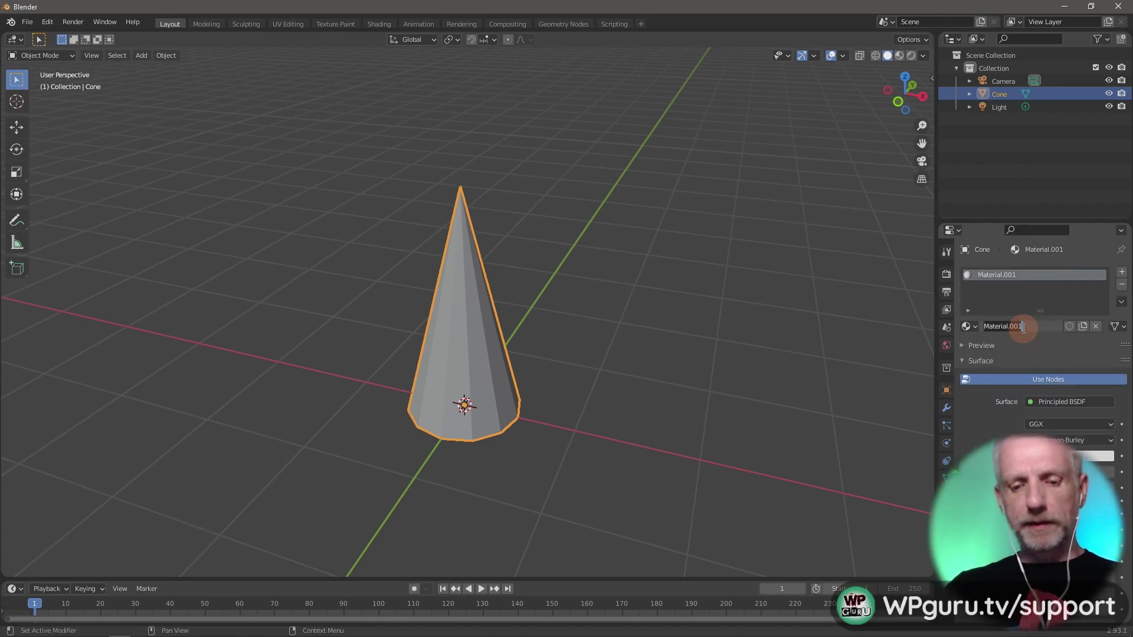
{"action": "type", "text": "Blue"}
{"action": "key", "text": "Return"}
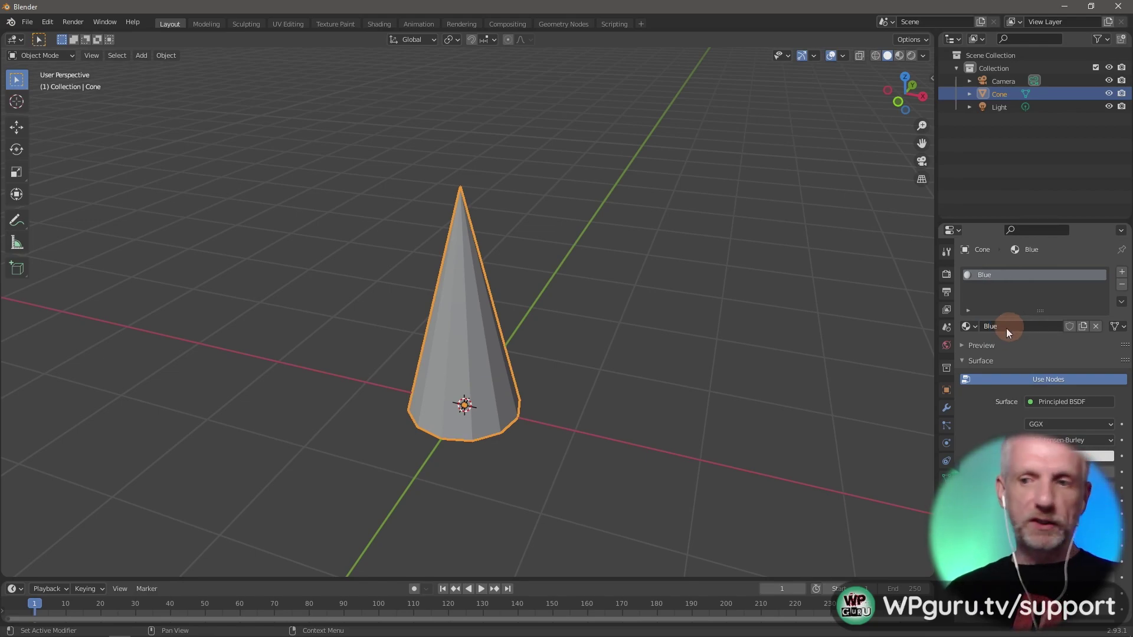
- Set the material's viewport display colour to deep blue (H 0.665, S 0.915, V 0.554)
{"action": "scroll", "coordinate": [991, 363], "scroll_direction": "down", "scroll_amount": 2}
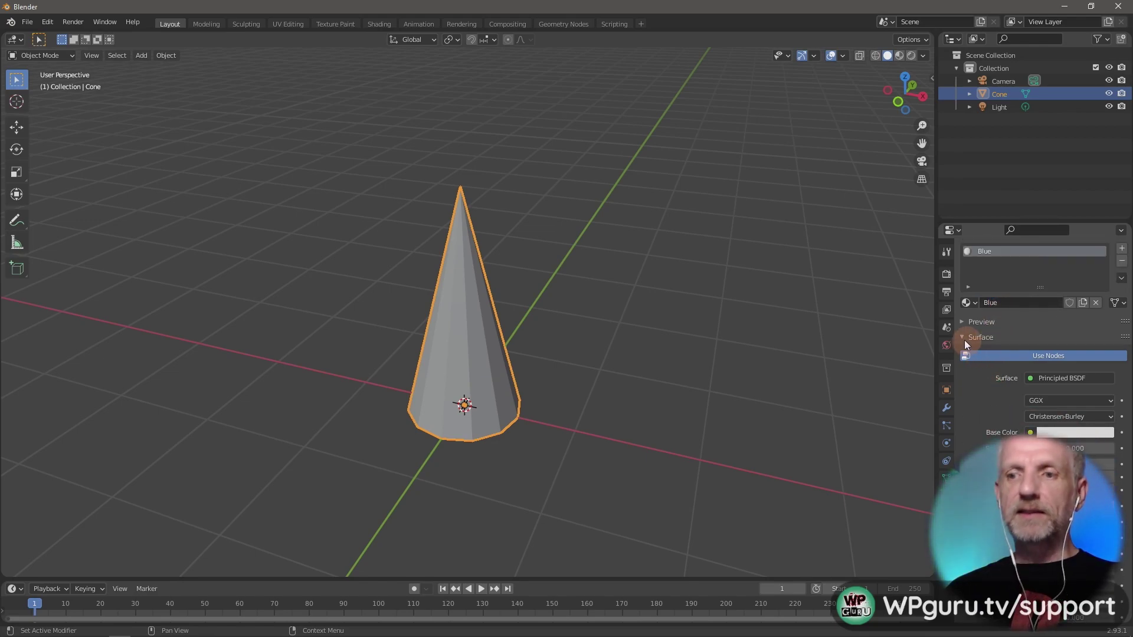
{"action": "left_click", "coordinate": [962, 339]}
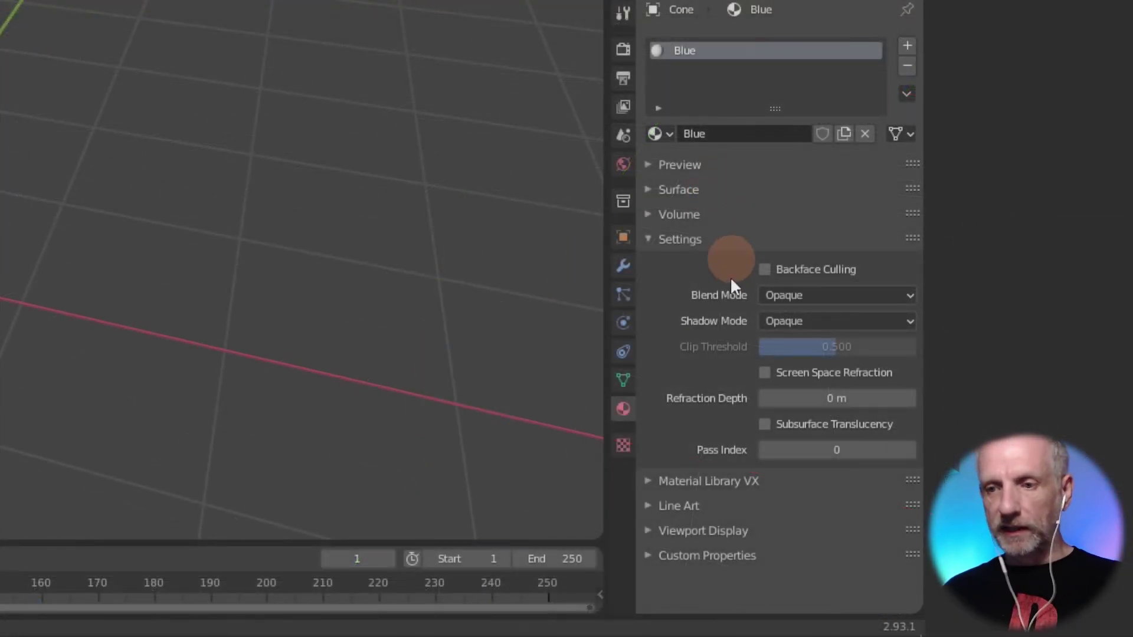
{"action": "left_click", "coordinate": [656, 242]}
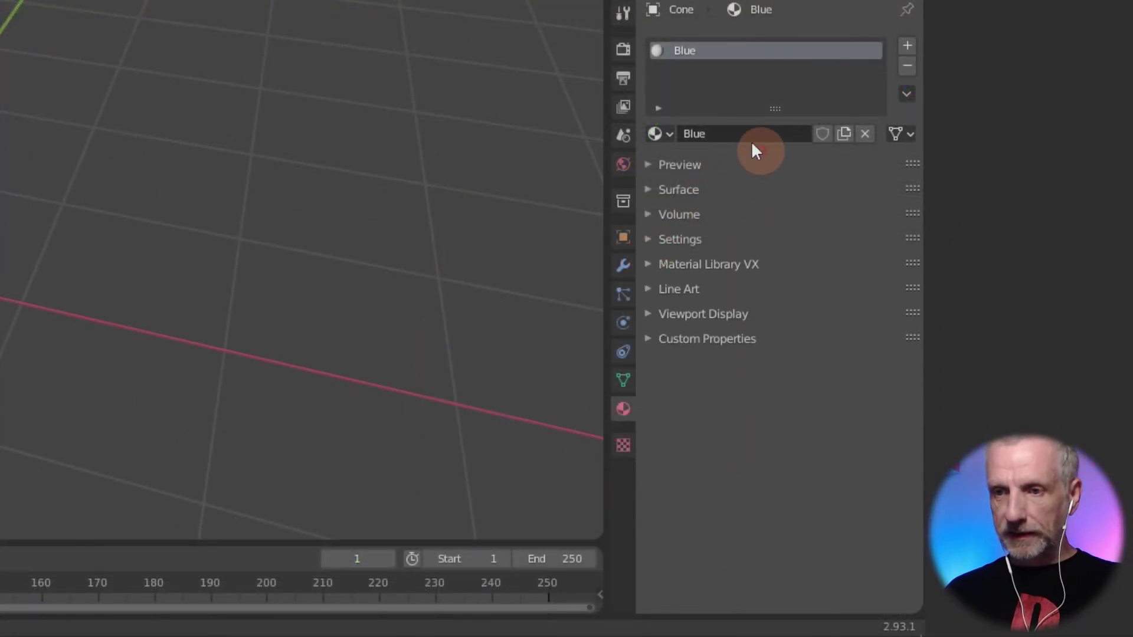
{"action": "left_click", "coordinate": [650, 312]}
{"action": "left_click", "coordinate": [824, 345]}
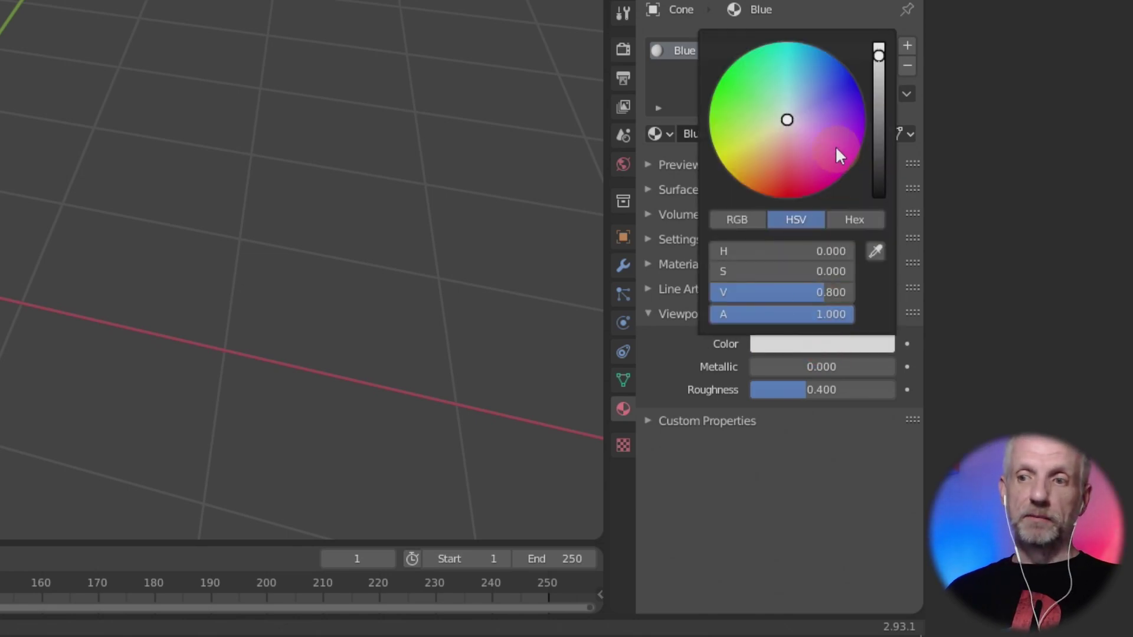
{"action": "left_click_drag", "start_coordinate": [807, 107], "coordinate": [815, 101]}
{"action": "left_click", "coordinate": [878, 91]}
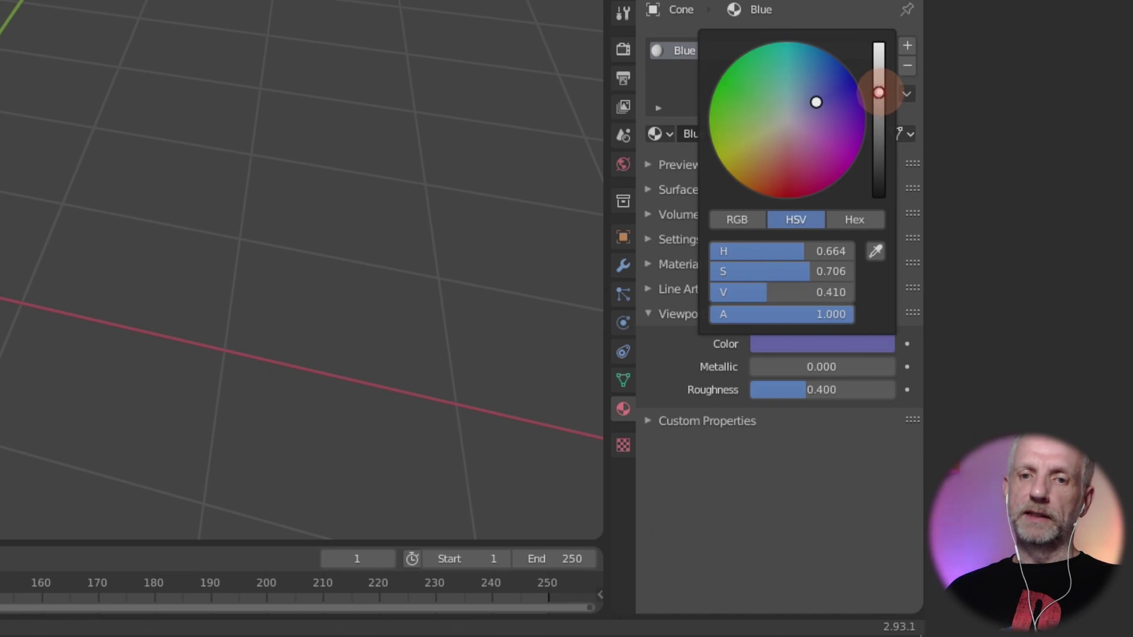
{"action": "left_click_drag", "start_coordinate": [820, 101], "coordinate": [878, 72]}
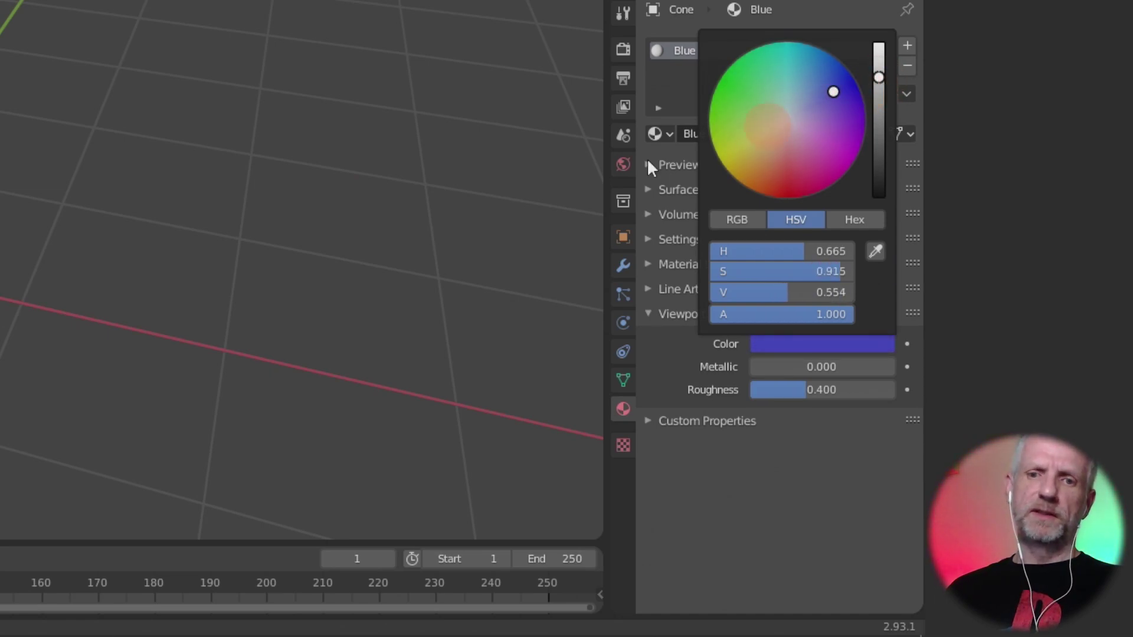
{"action": "left_click", "coordinate": [158, 235]}
{"action": "mouse_move", "coordinate": [156, 231]}
{"action": "middle_mouse_down"}
{"action": "mouse_move", "coordinate": [182, 215]}
{"action": "mouse_move", "coordinate": [160, 177]}
{"action": "mouse_move", "coordinate": [148, 182]}
{"action": "middle_mouse_up"}
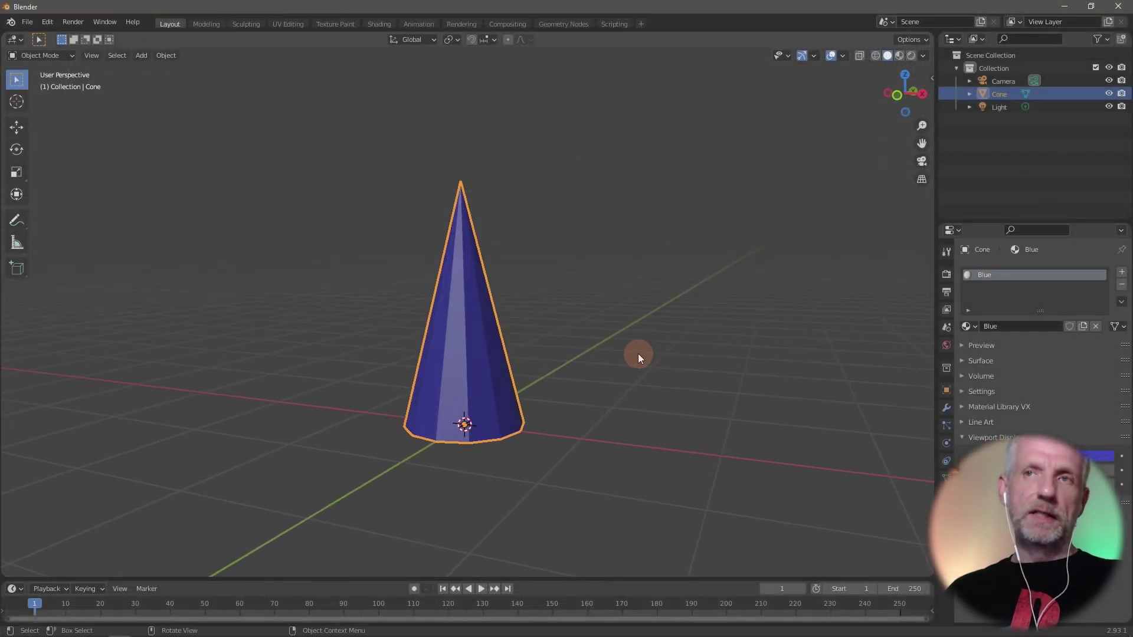
{"action": "mouse_move", "coordinate": [638, 354]}
{"action": "middle_mouse_down"}
{"action": "mouse_move", "coordinate": [655, 351]}
{"action": "mouse_move", "coordinate": [608, 363]}
{"action": "middle_mouse_up"}
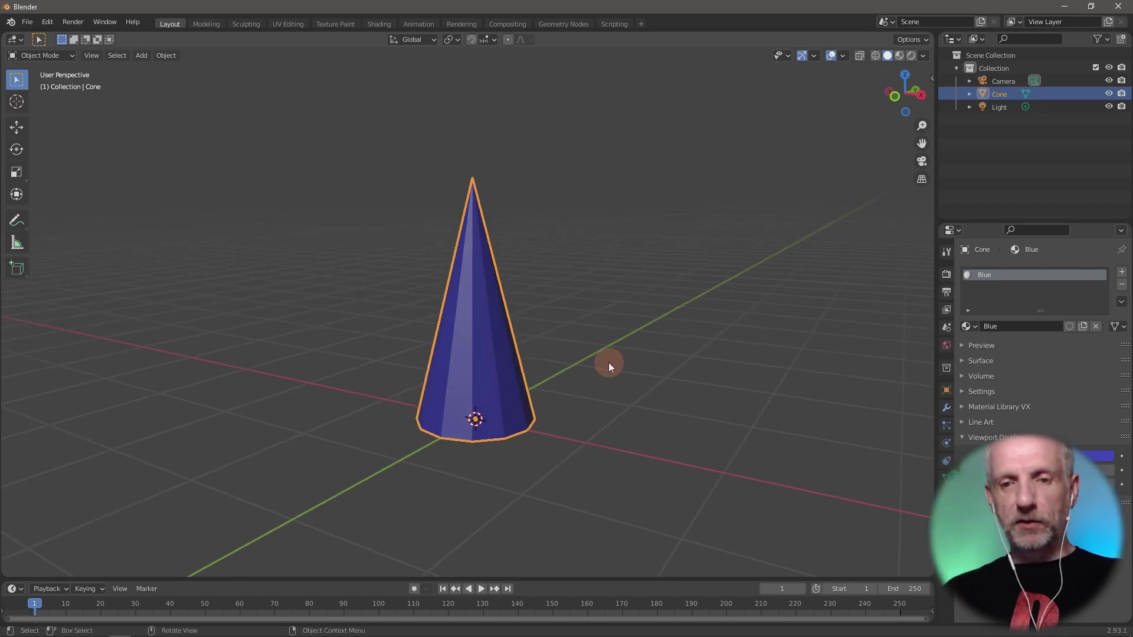
- Enlarge the timeline and change the animation End frame from 250 to 100
{"action": "middle_click_drag", "start_coordinate": [607, 361], "coordinate": [581, 373]}
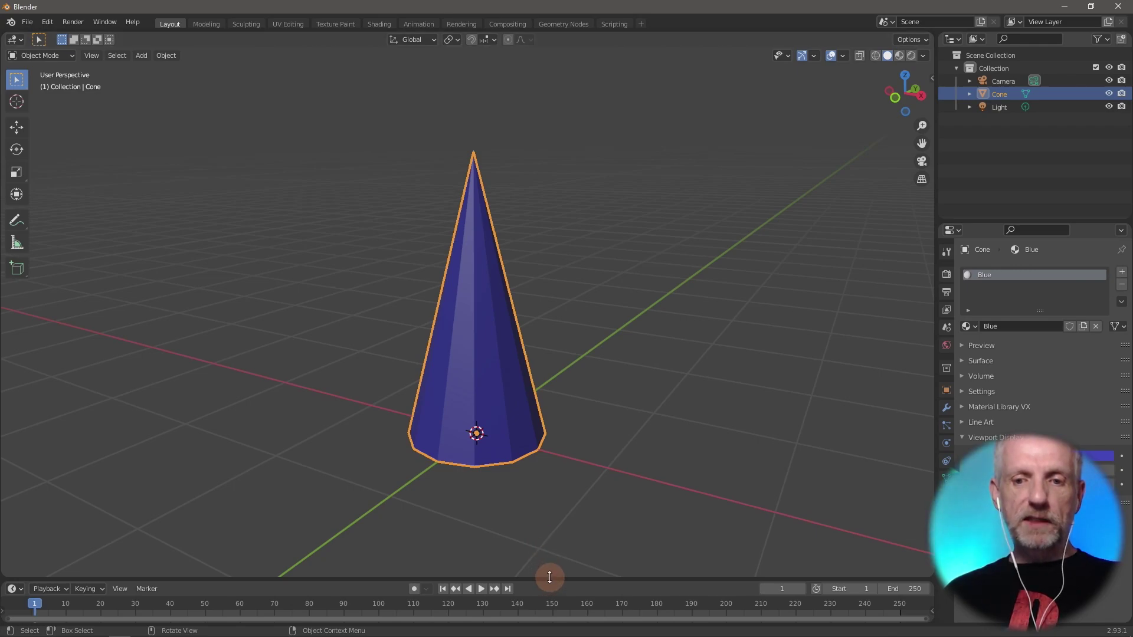
{"action": "left_click_drag", "start_coordinate": [549, 577], "coordinate": [546, 522]}
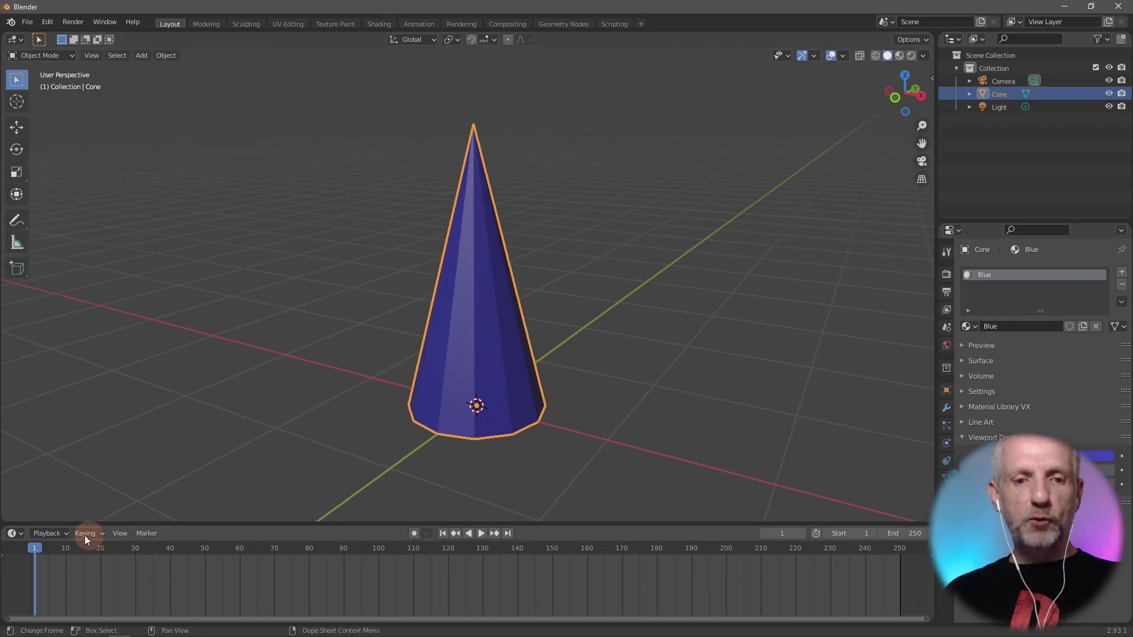
{"action": "left_click", "coordinate": [913, 533]}
{"action": "type", "text": "100"}
{"action": "key", "text": "Return"}
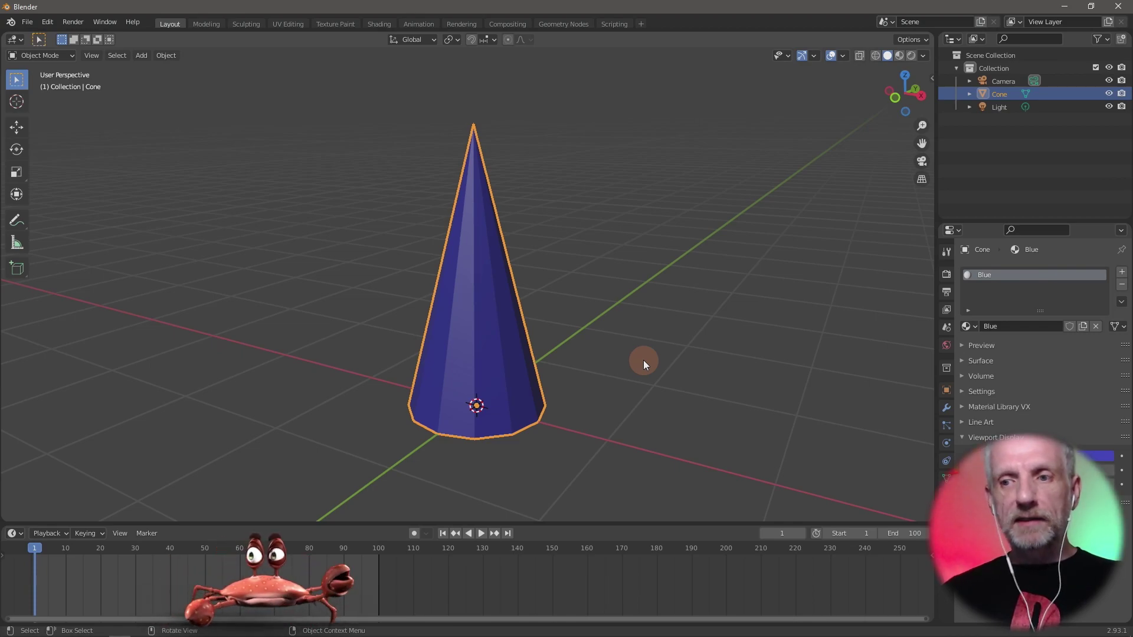
- Show the cone's Modifier tab and browse the Add Modifier list without adding any
{"action": "left_click", "coordinate": [947, 408]}
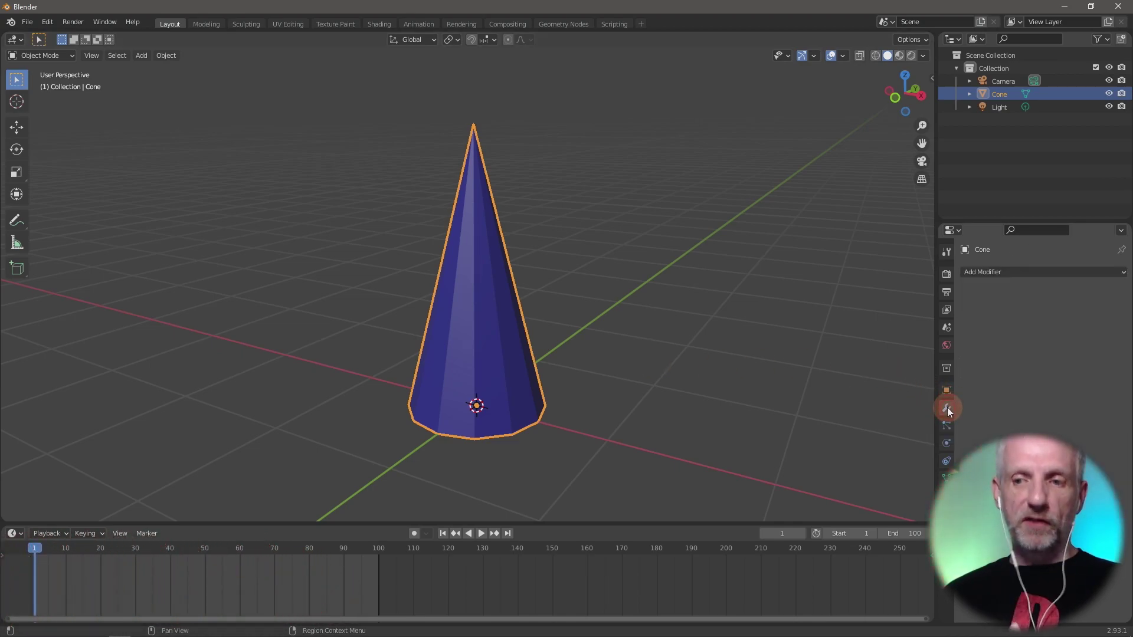
{"action": "left_click", "coordinate": [1064, 270]}
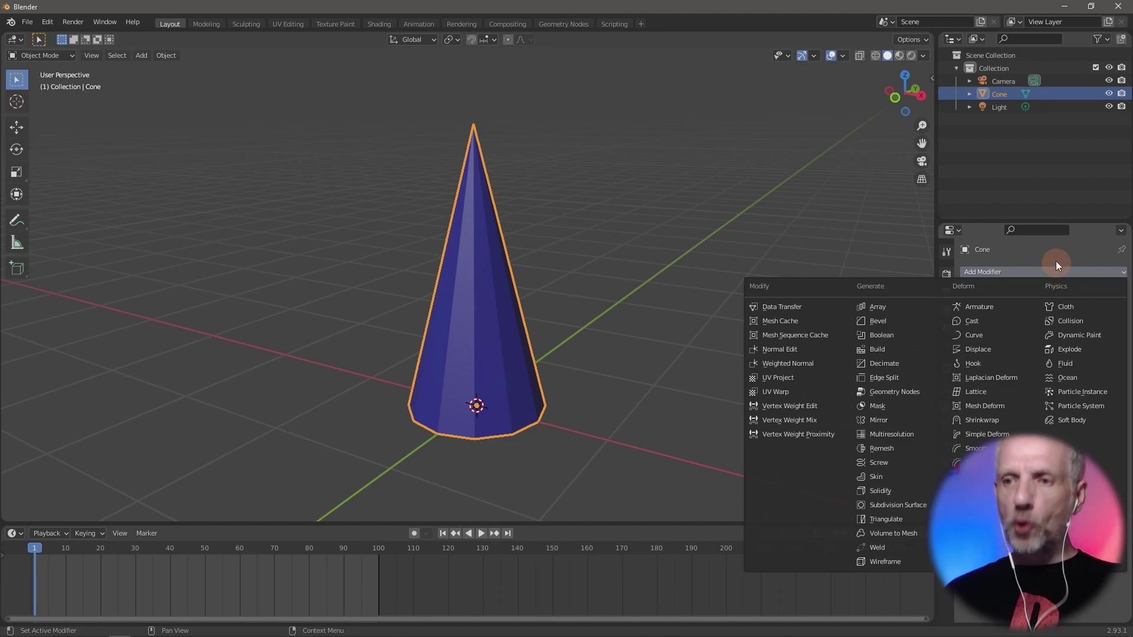
{"action": "left_click", "coordinate": [1056, 256]}
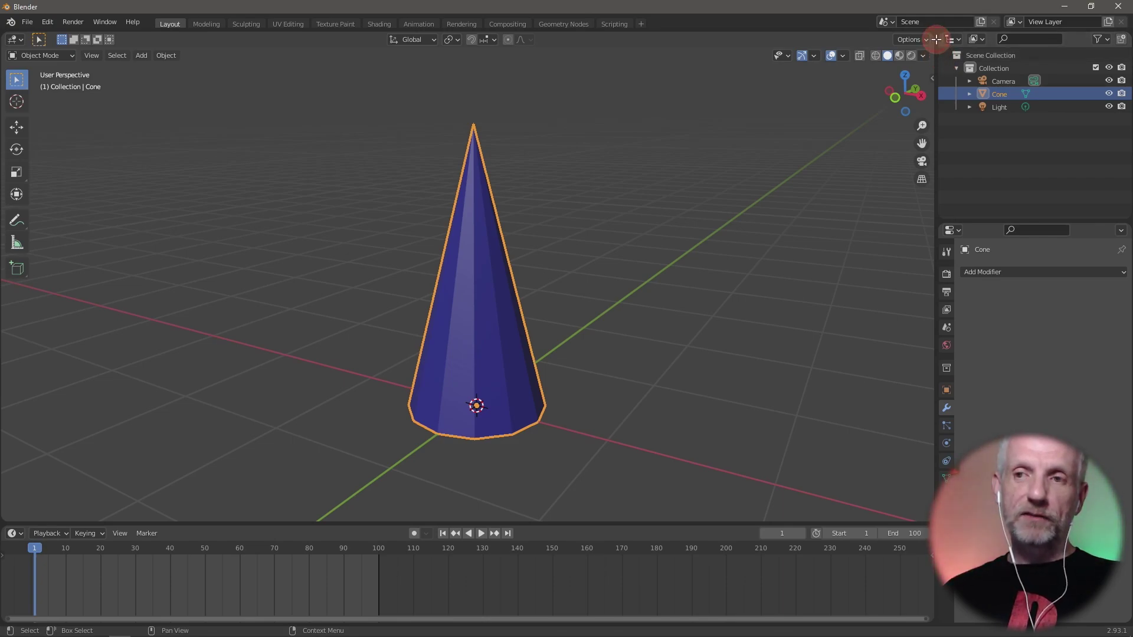
- Split the 3D viewport into two side-by-side areas and zoom toward the cone
{"action": "left_click_drag", "start_coordinate": [936, 39], "coordinate": [416, 71]}
{"action": "scroll", "coordinate": [232, 252], "scroll_direction": "up", "scroll_amount": 4}
{"action": "mouse_move", "coordinate": [231, 281]}
{"action": "middle_mouse_down"}
{"action": "mouse_move", "coordinate": [222, 268]}
{"action": "mouse_move", "coordinate": [222, 284]}
{"action": "middle_mouse_up"}
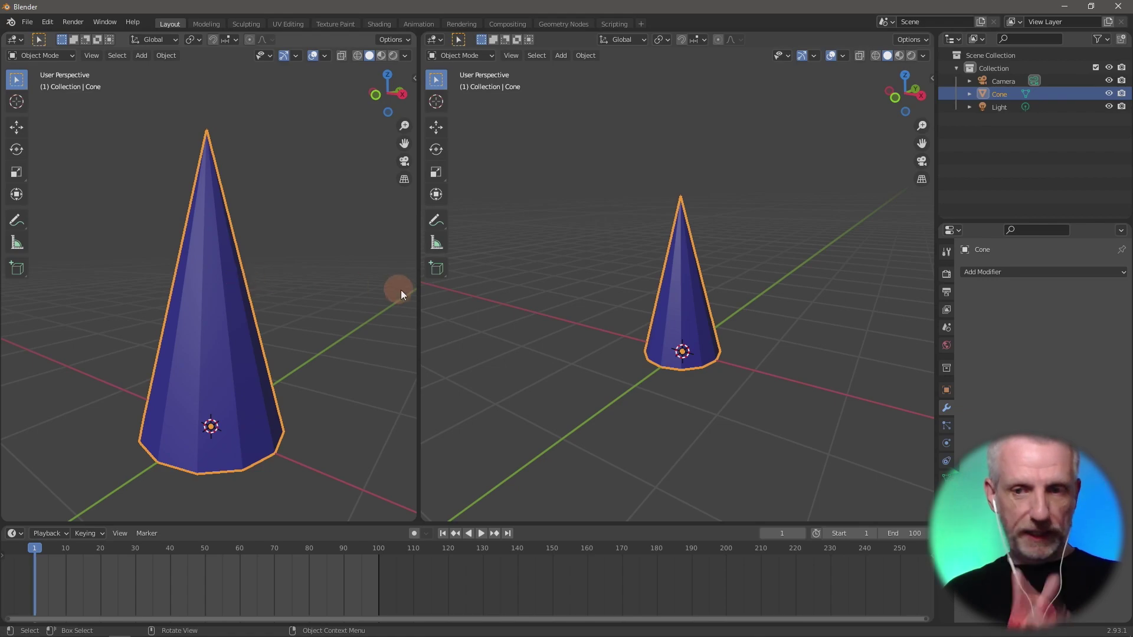
- Turn the right-hand area into a Graph Editor with its sidebar shown
{"action": "left_click", "coordinate": [440, 40]}
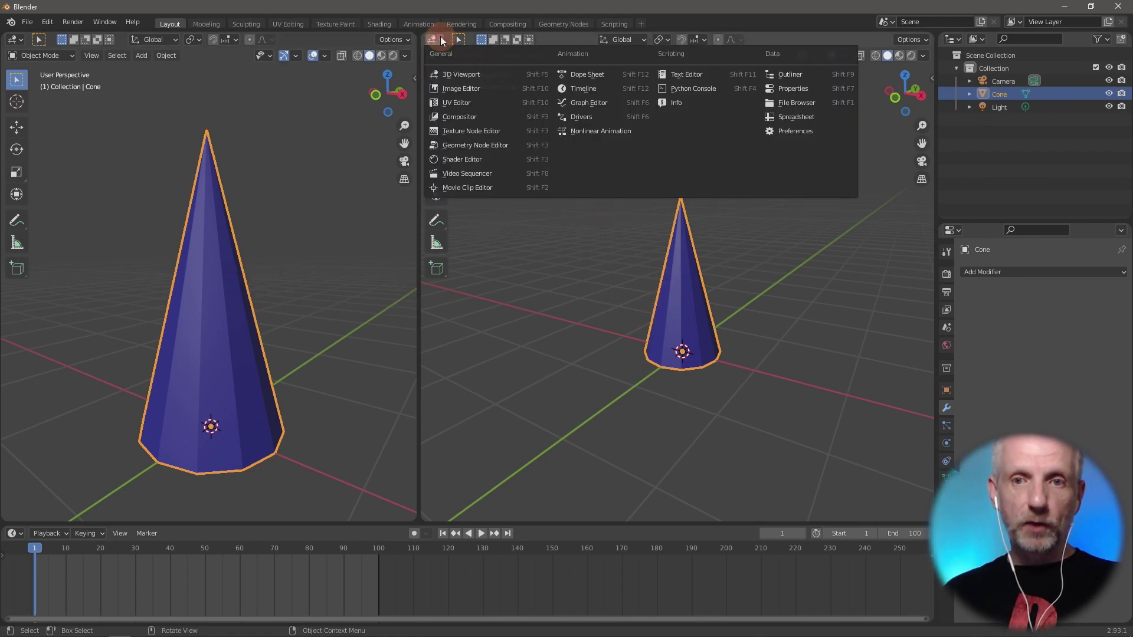
{"action": "left_click", "coordinate": [601, 103]}
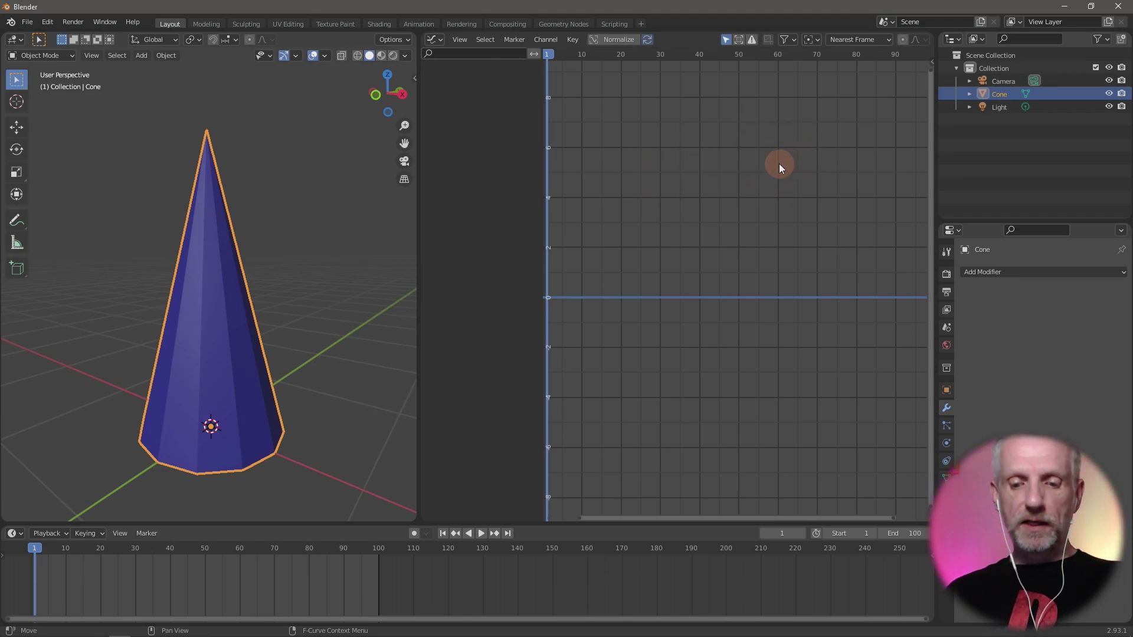
{"action": "key", "text": "n"}
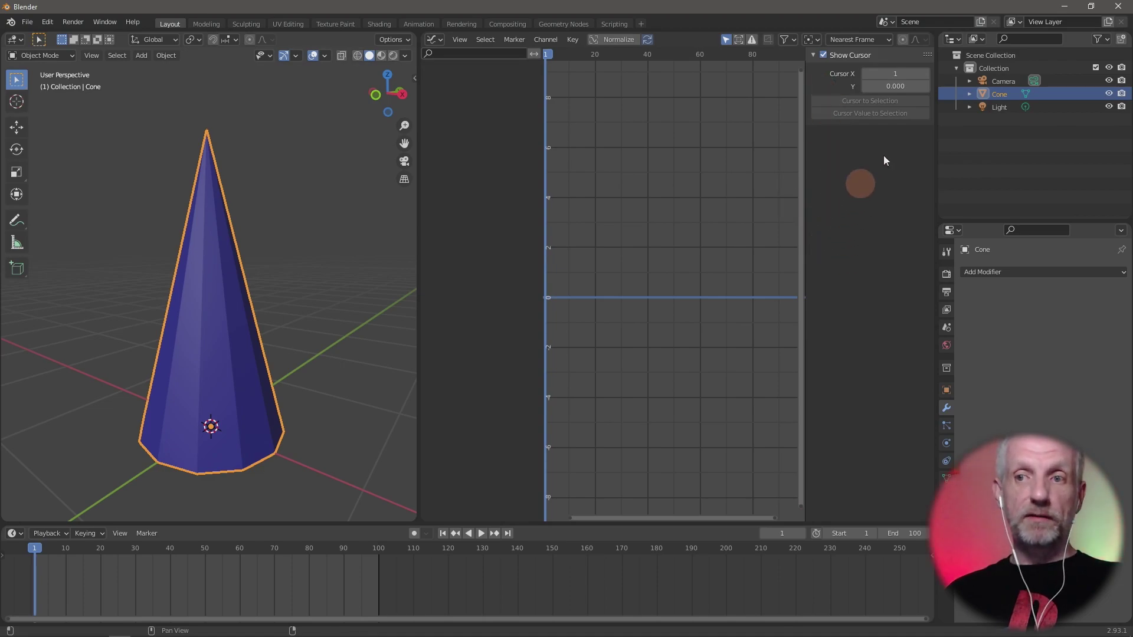
{"action": "key", "text": "n"}
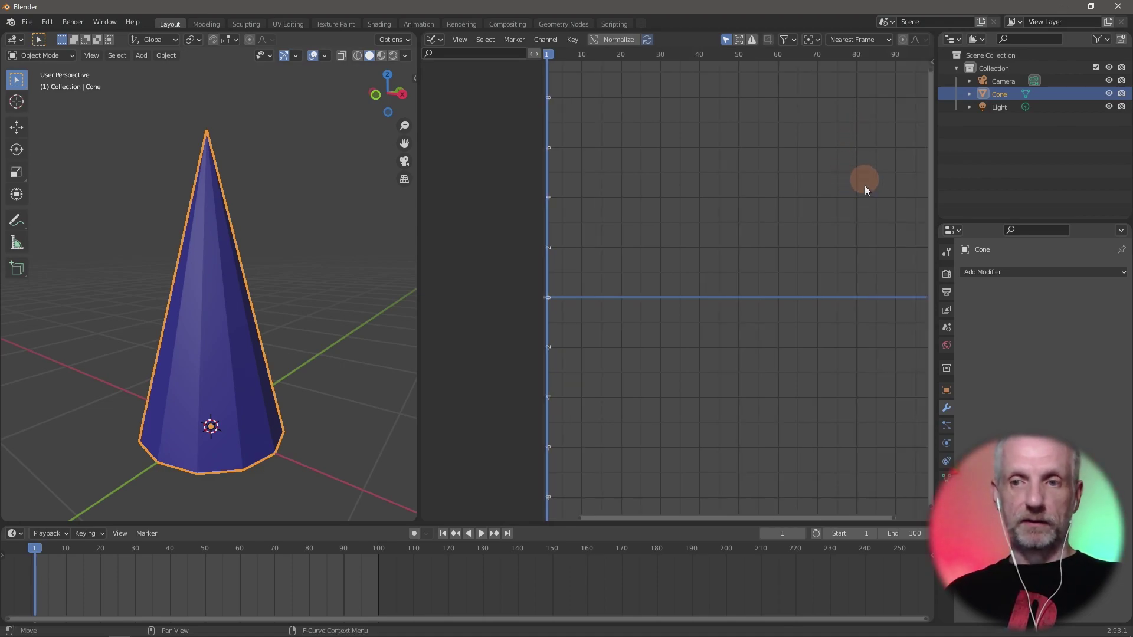
{"action": "key", "text": "n"}
{"action": "key", "text": "n"}
{"action": "key", "text": "n"}
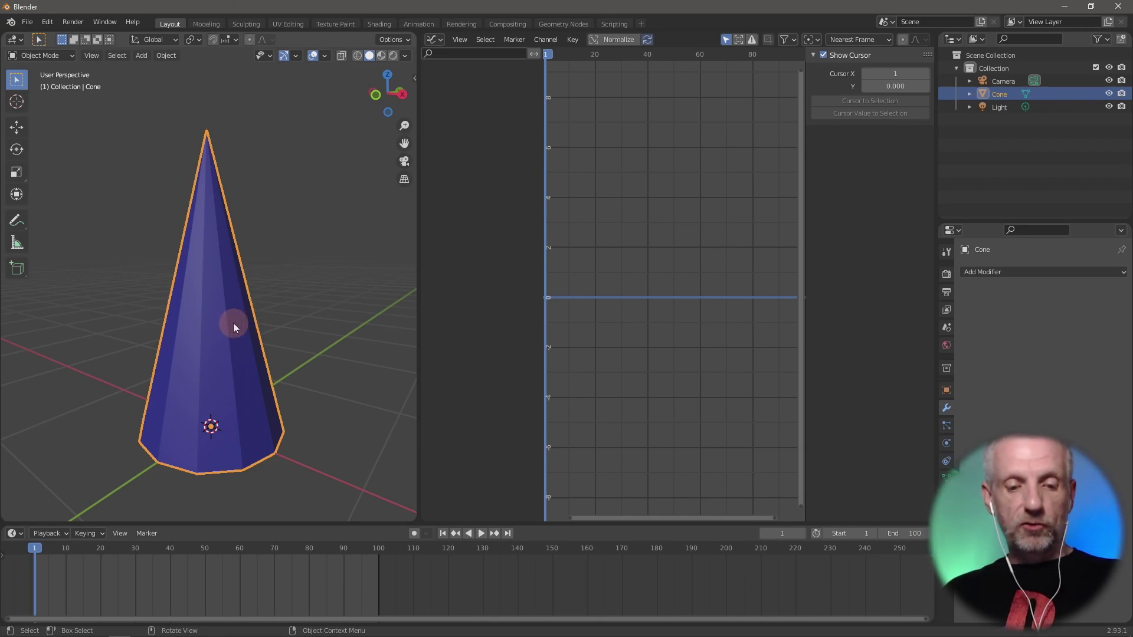
- Apply All Transforms to the cone and insert Location & Rotation keyframes at frame 1
{"action": "key", "text": "ctrl+a"}
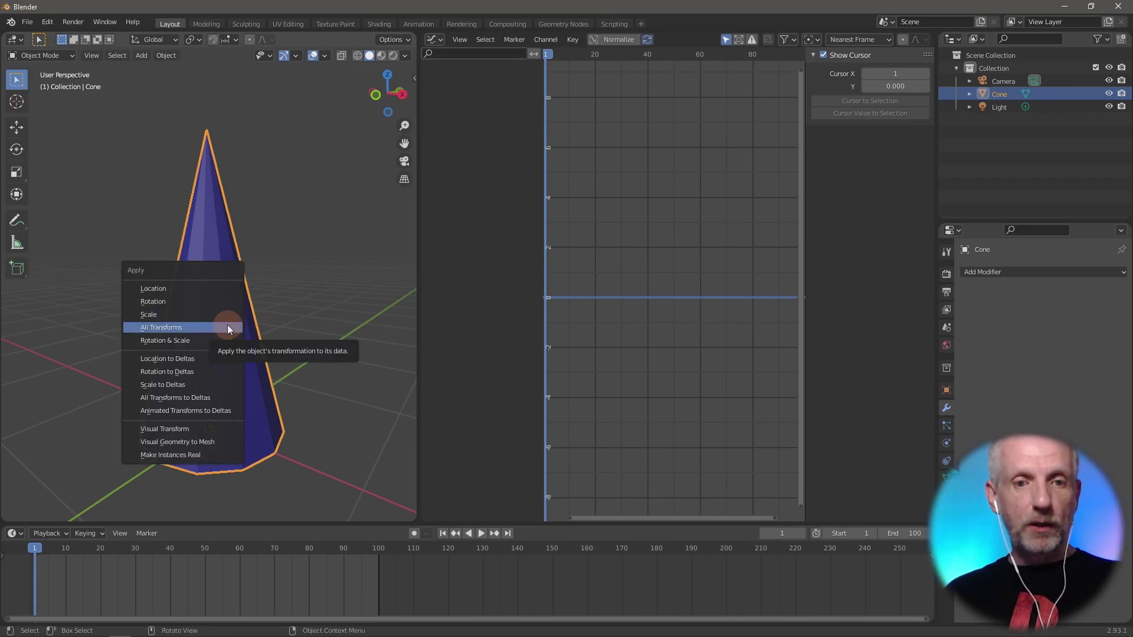
{"action": "left_click", "coordinate": [229, 328]}
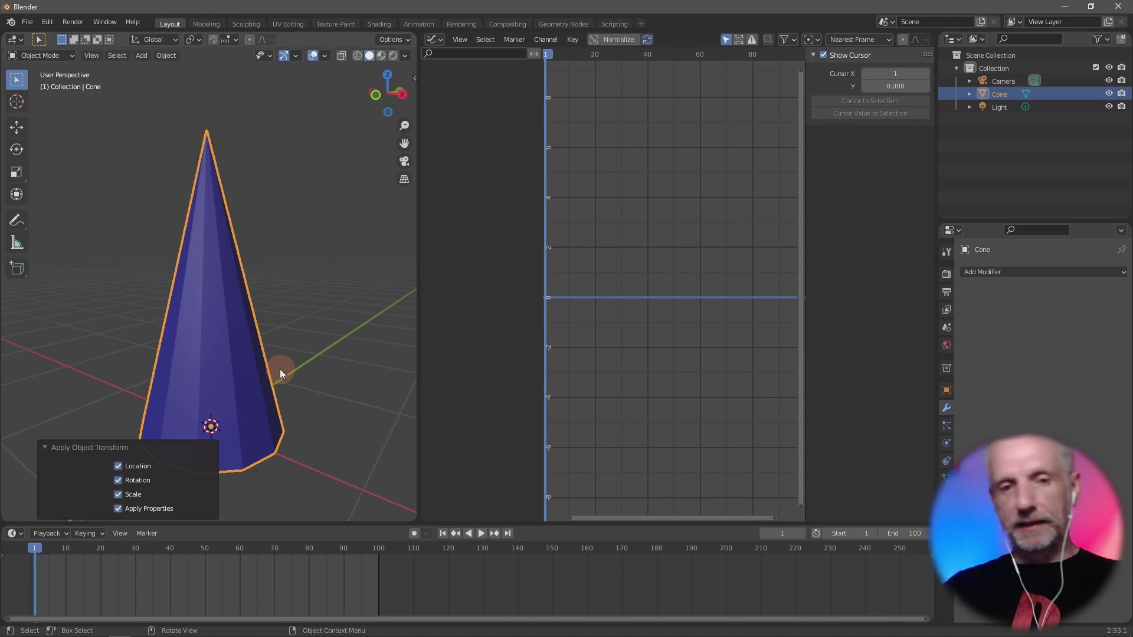
{"action": "left_click", "coordinate": [49, 448]}
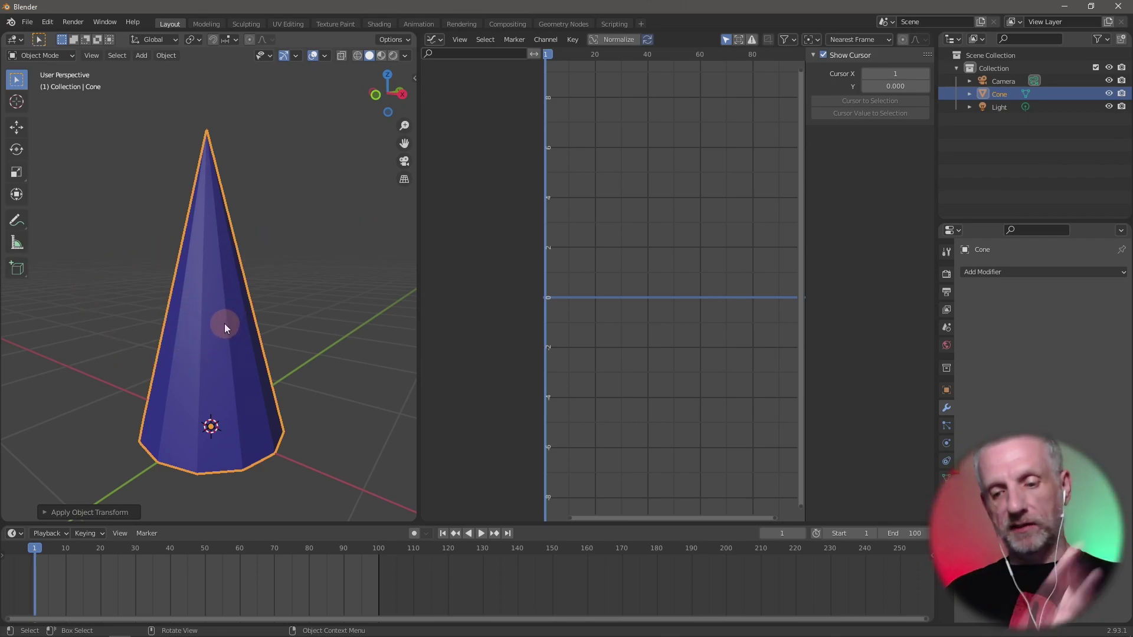
{"action": "key", "text": "i"}
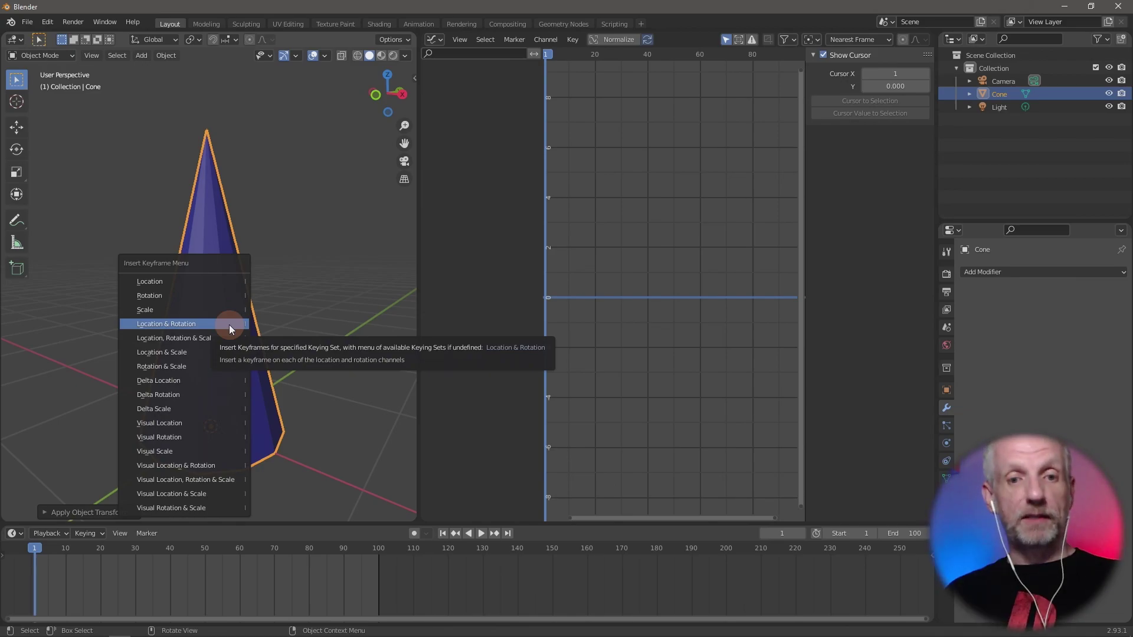
{"action": "left_click", "coordinate": [228, 326]}
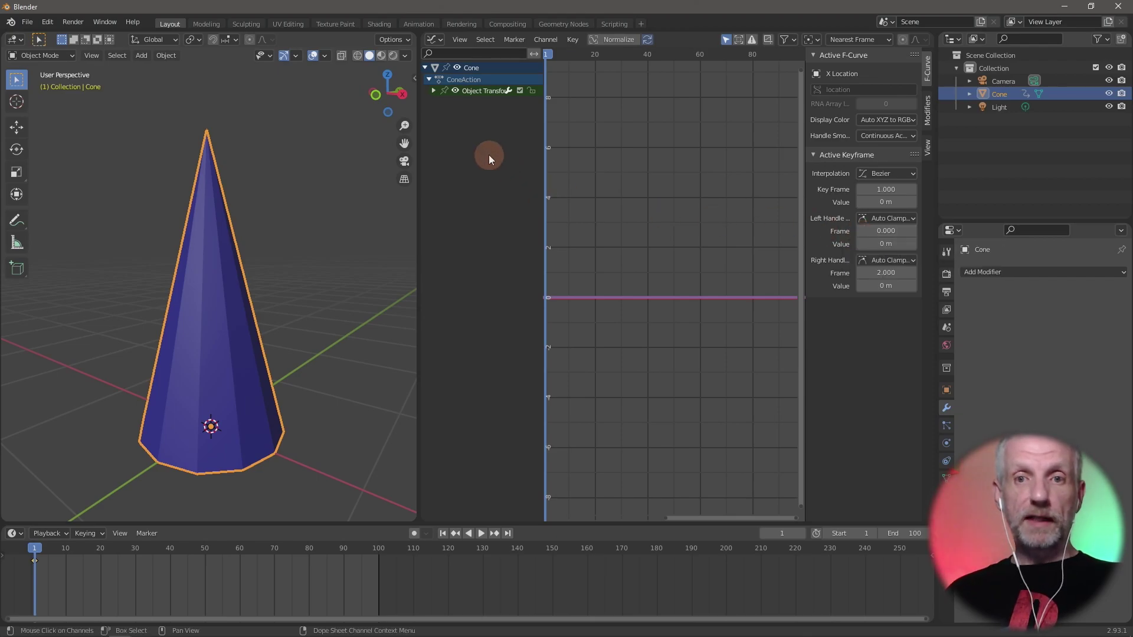
- Expand Object Transforms and delete the Z Location channel
{"action": "left_click", "coordinate": [434, 90]}
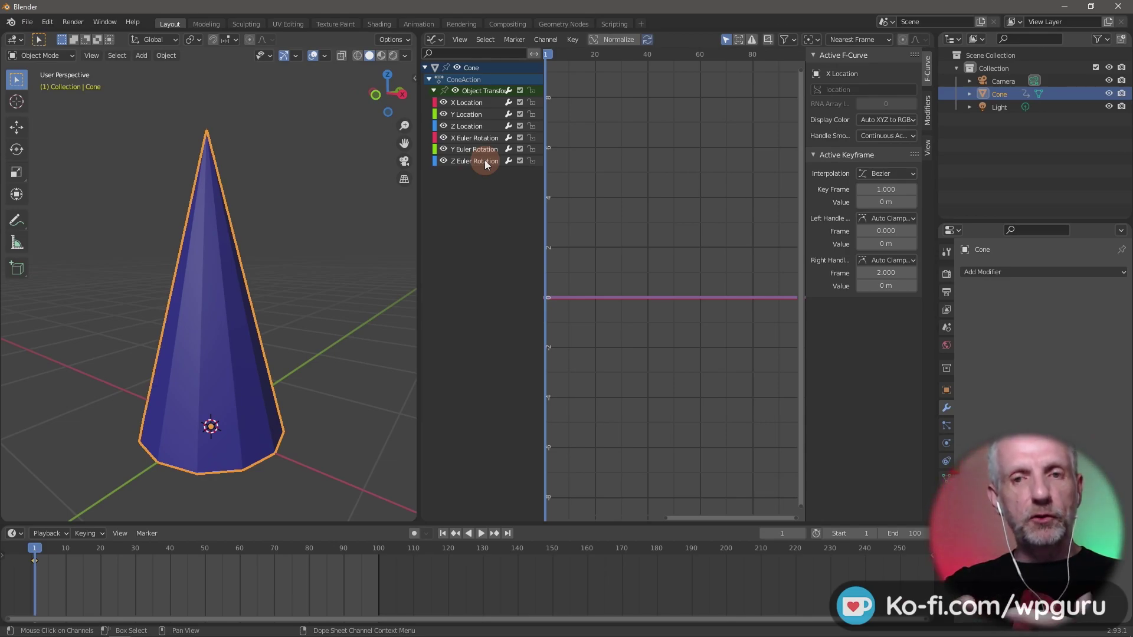
{"action": "left_click", "coordinate": [485, 126]}
{"action": "right_click", "coordinate": [487, 126]}
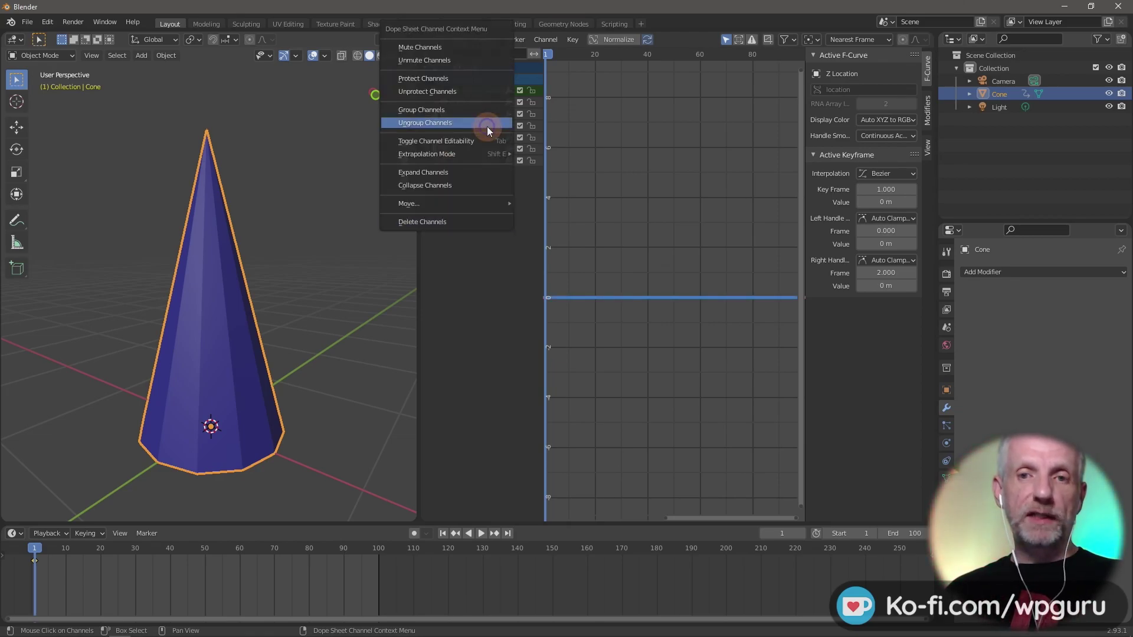
{"action": "left_click", "coordinate": [480, 222]}
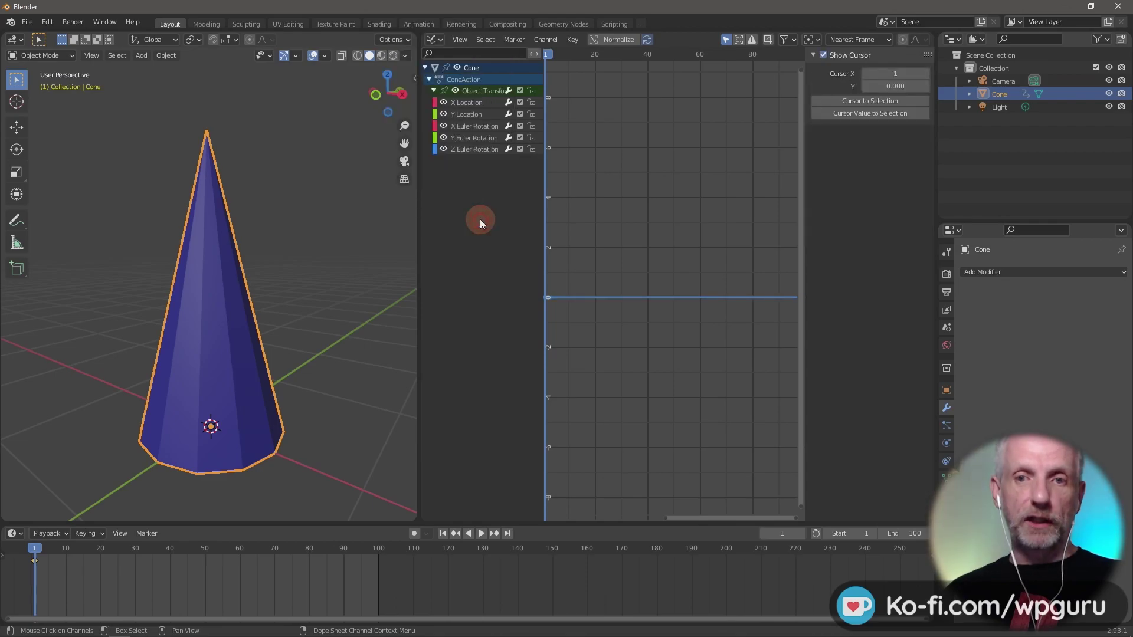
- Delete the Z Euler Rotation channel, then select the X Location channel
{"action": "left_click", "coordinate": [477, 149]}
{"action": "right_click", "coordinate": [482, 148]}
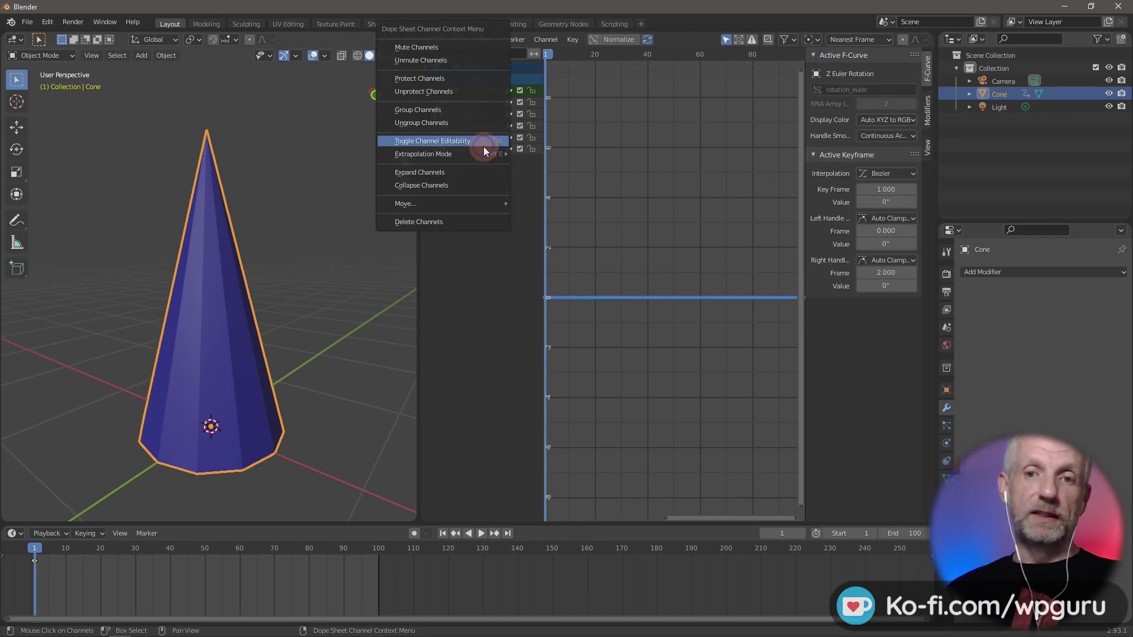
{"action": "left_click", "coordinate": [460, 223]}
{"action": "left_click", "coordinate": [477, 94]}
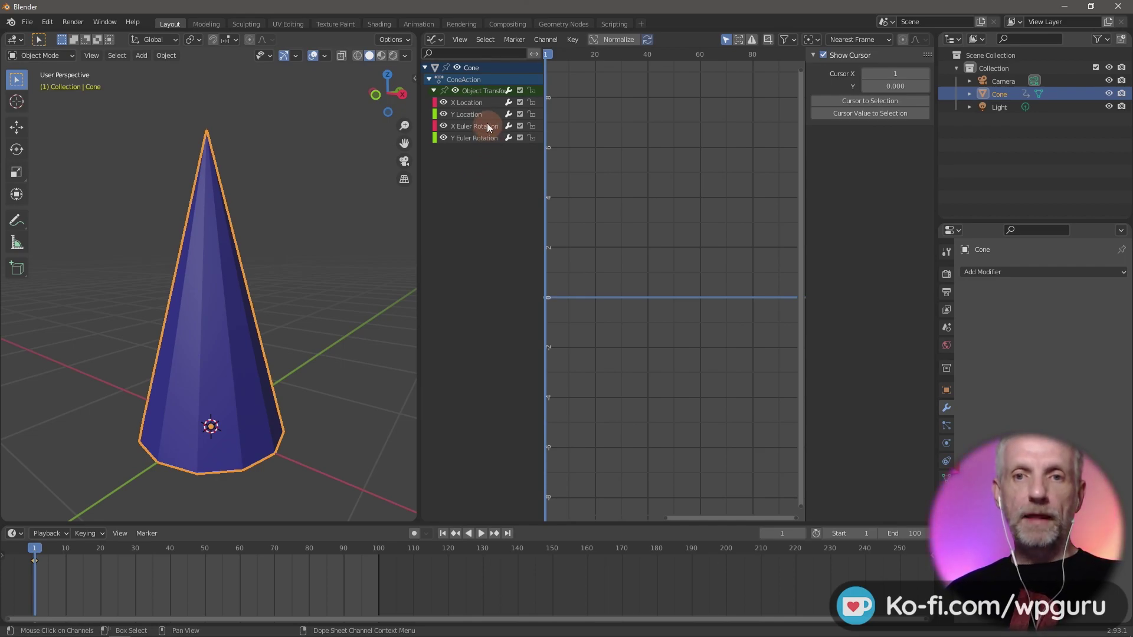
{"action": "left_click", "coordinate": [476, 104]}
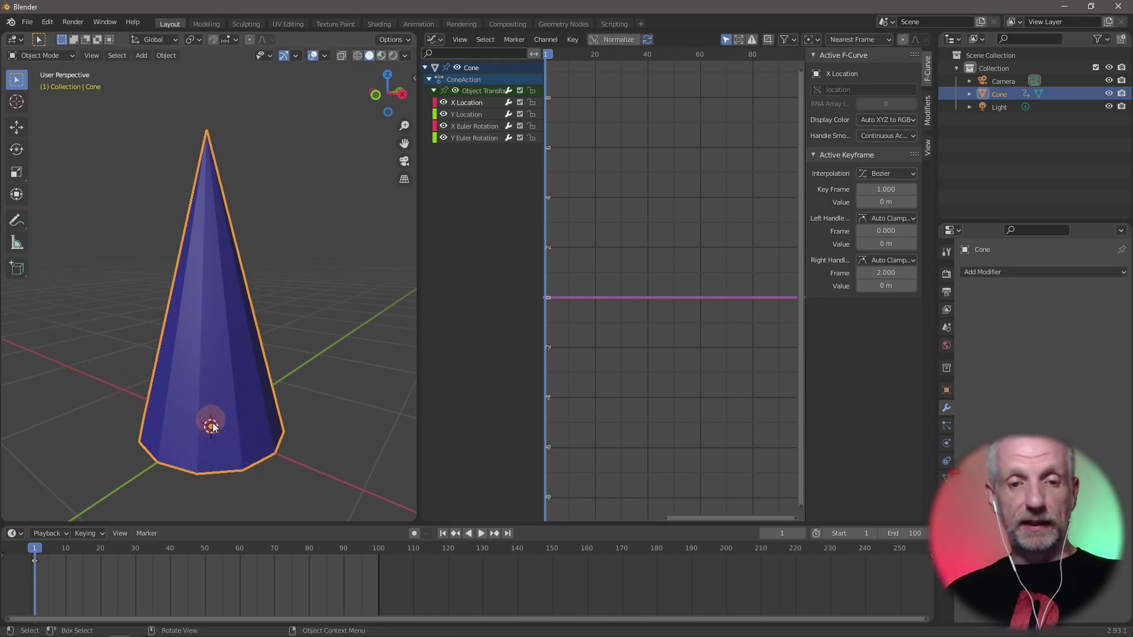
- Test-move the cone along X, then cancel so it stays in place
{"action": "key", "text": "g"}
{"action": "key", "text": "x"}
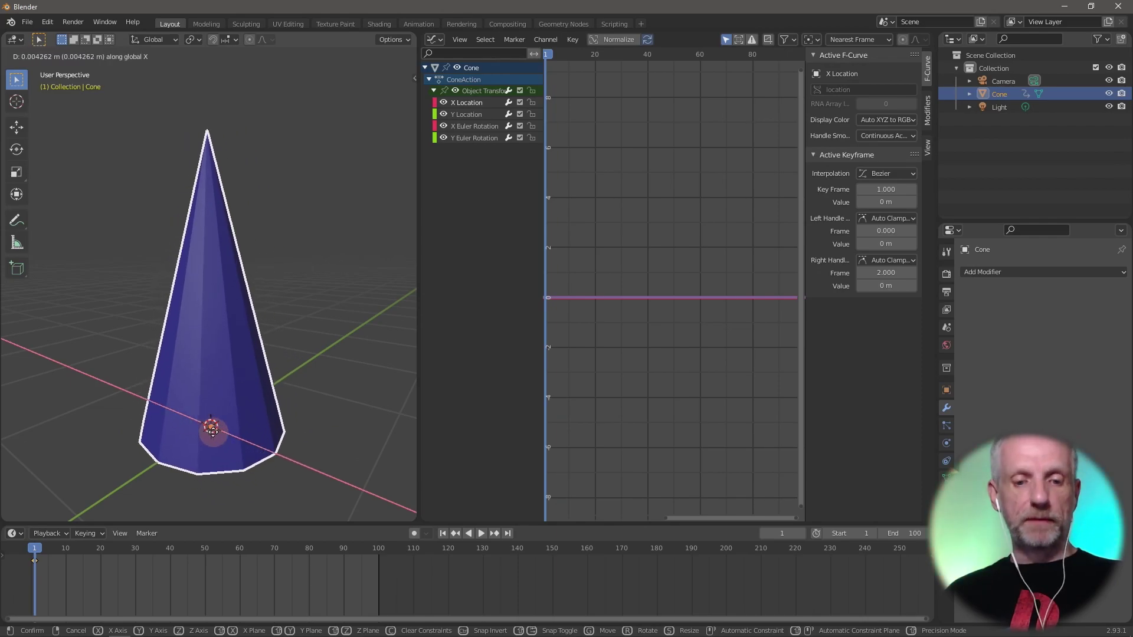
{"action": "right_click", "coordinate": [212, 429]}
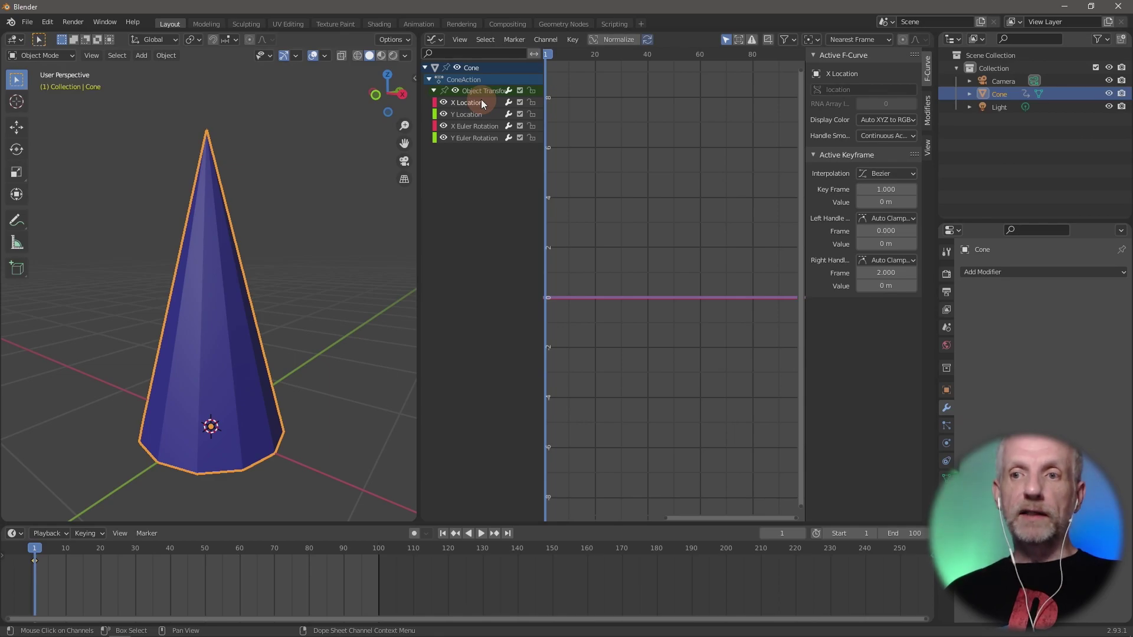
- Add a default Noise modifier to the X Location curve in the Graph Editor sidebar
{"action": "left_click", "coordinate": [929, 111]}
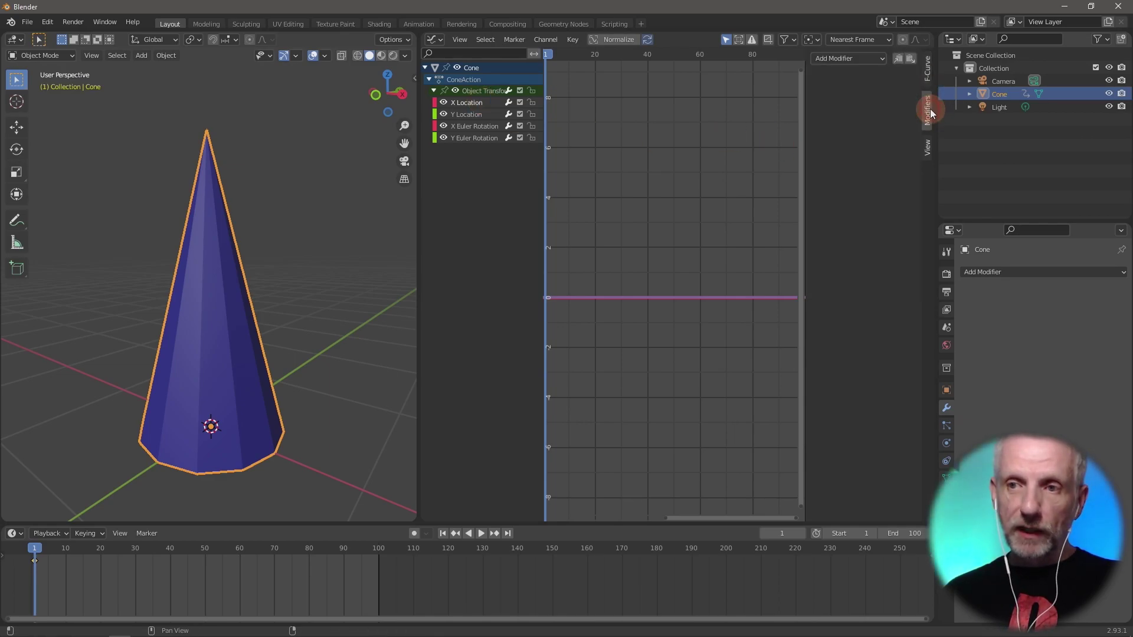
{"action": "left_click", "coordinate": [874, 59]}
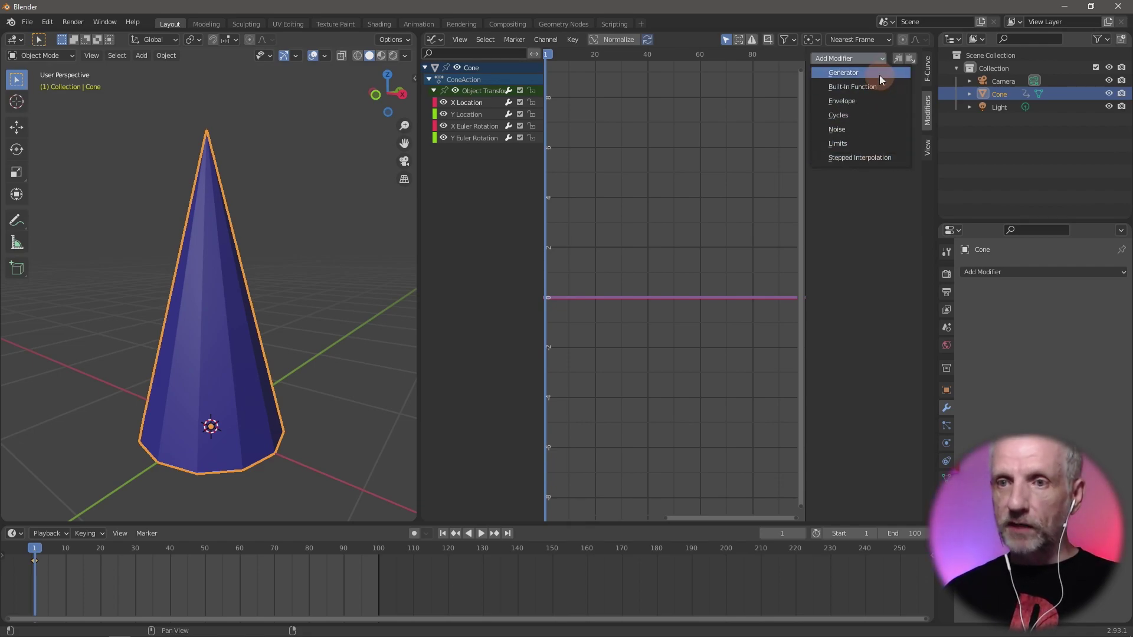
{"action": "left_click", "coordinate": [863, 129]}
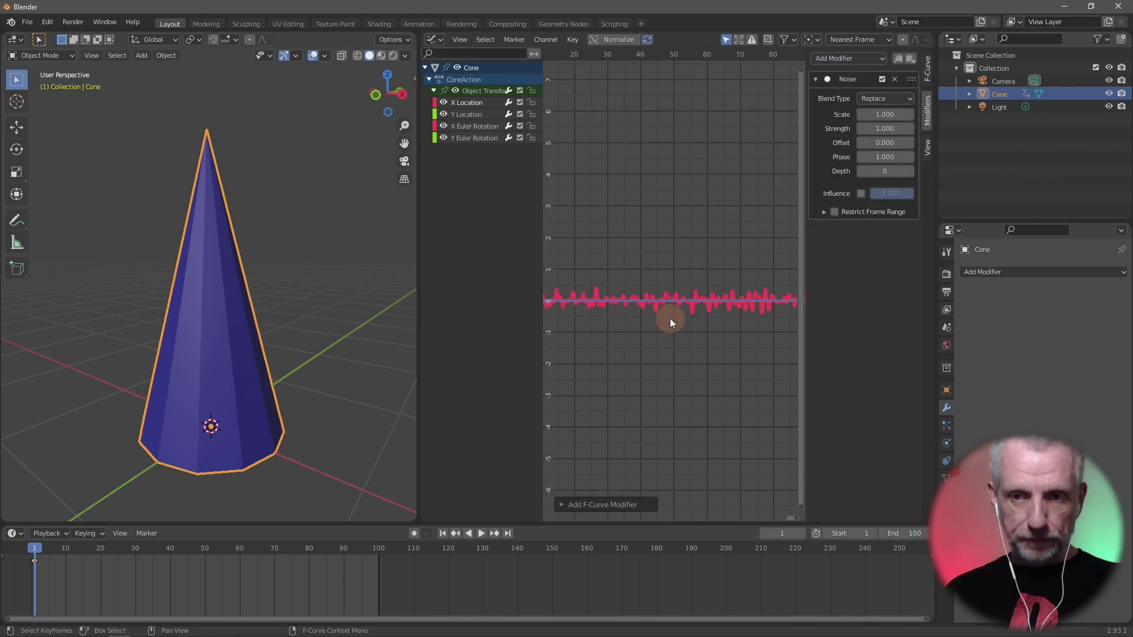
{"action": "scroll", "coordinate": [670, 318], "scroll_direction": "down", "scroll_amount": 1}
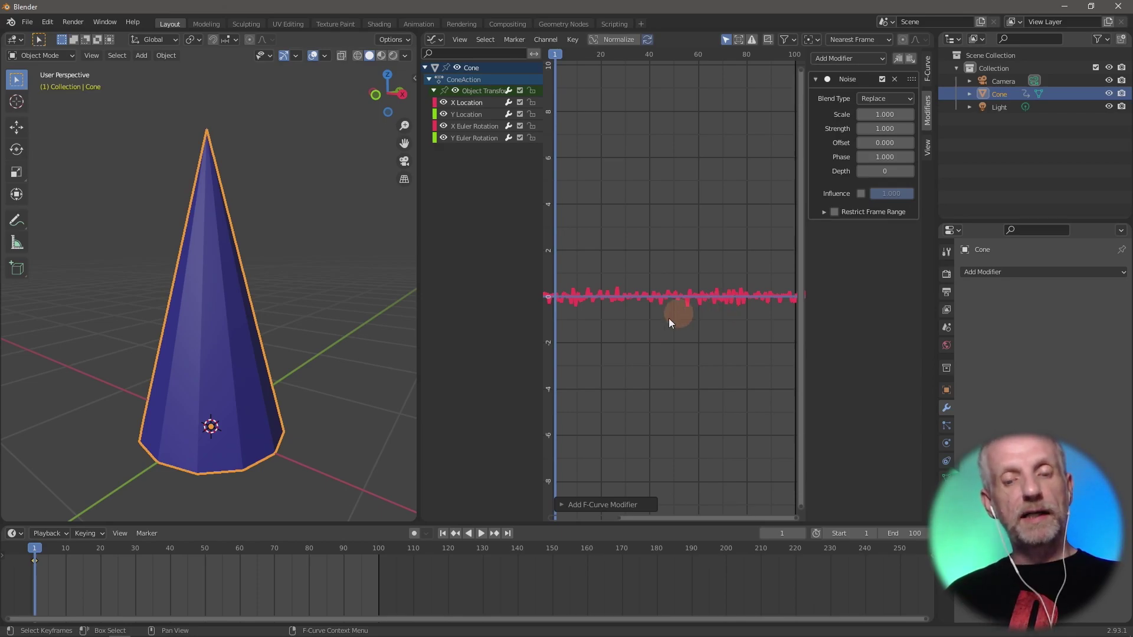
- Play the animation while trying noise Strength values 5.4 and 3.7 and Scale 8.8
{"action": "left_click", "coordinate": [481, 534]}
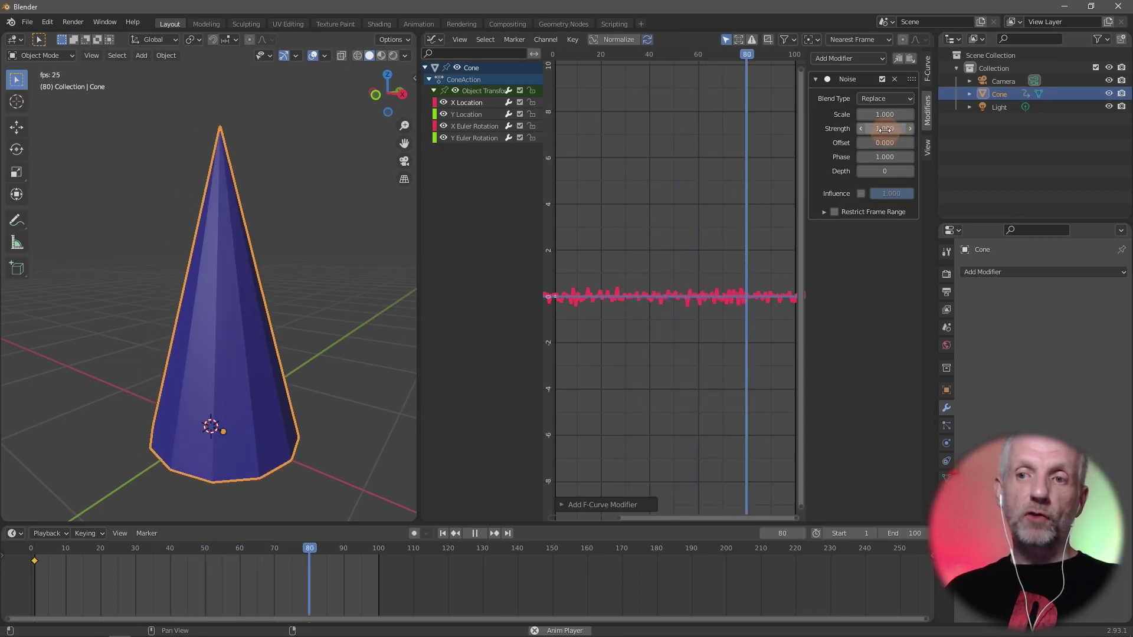
{"action": "left_click_drag", "start_coordinate": [885, 130], "coordinate": [911, 128]}
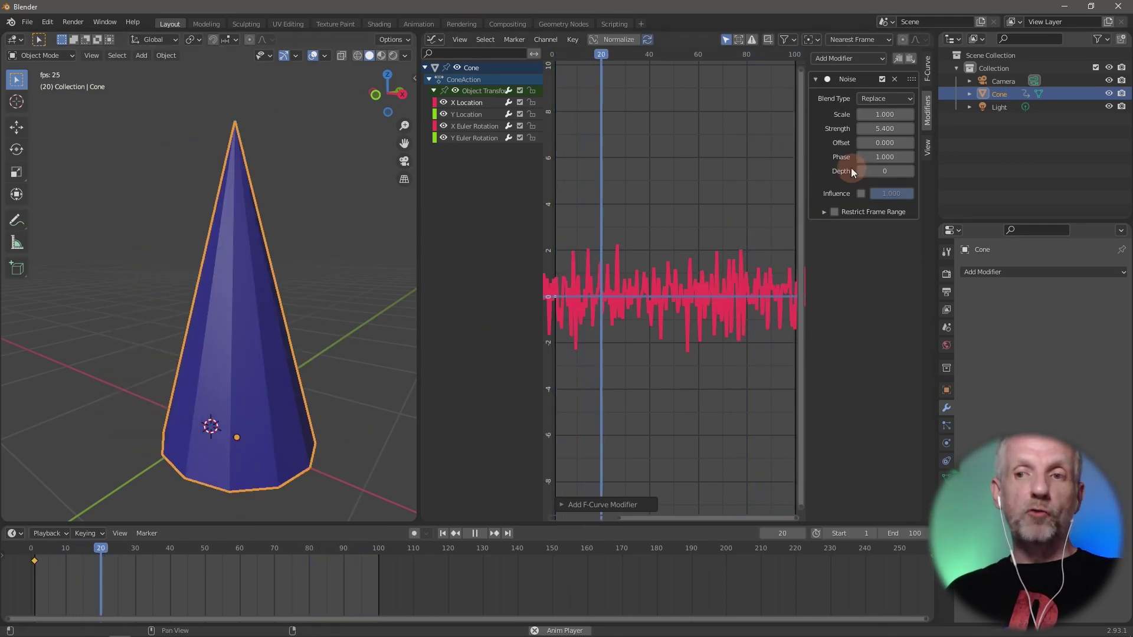
{"action": "mouse_move", "coordinate": [872, 129]}
{"action": "left_mouse_down"}
{"action": "mouse_move", "coordinate": [856, 129]}
{"action": "mouse_move", "coordinate": [867, 129]}
{"action": "left_mouse_up"}
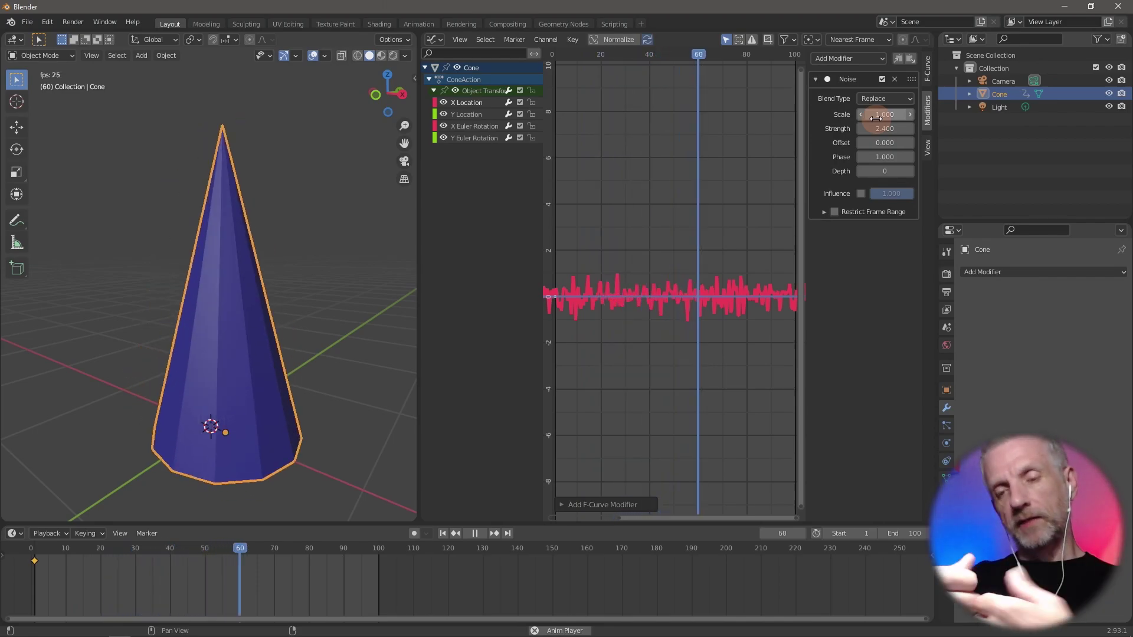
{"action": "left_click_drag", "start_coordinate": [875, 118], "coordinate": [907, 127]}
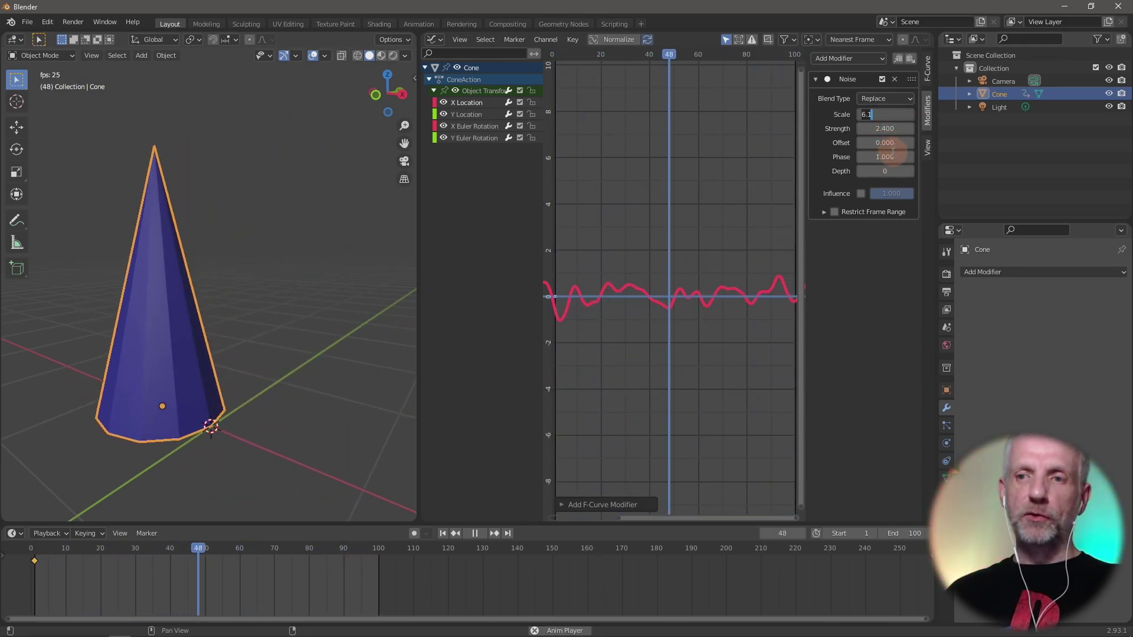
- Set the X Location noise Scale to 10 and Strength to 0.1
{"action": "type", "text": "10"}
{"action": "key", "text": "Return"}
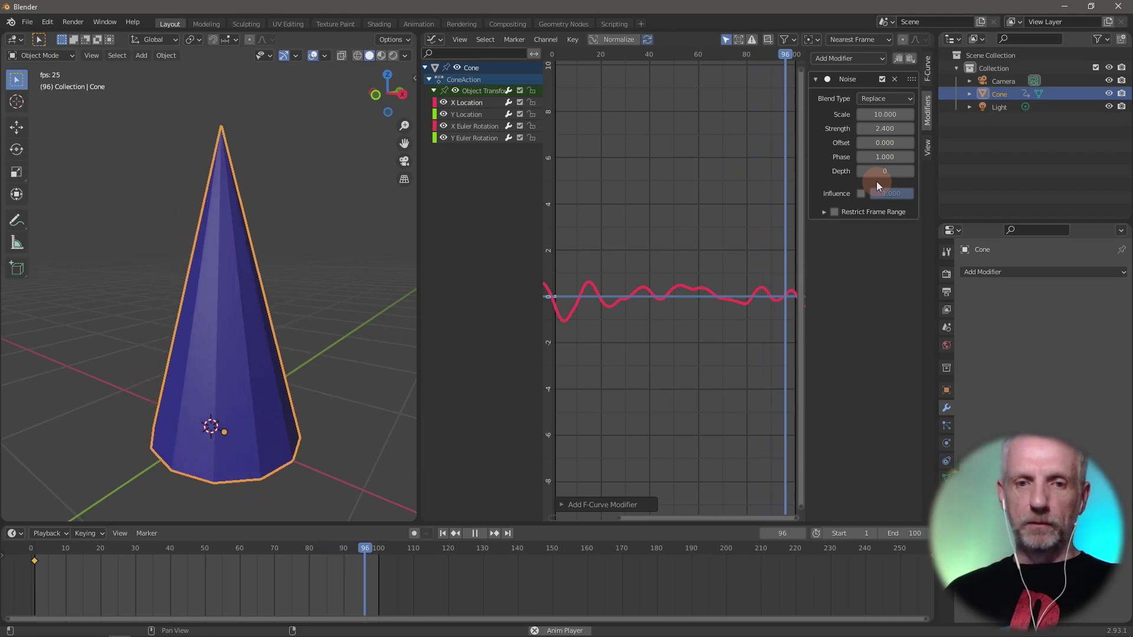
{"action": "left_click", "coordinate": [885, 129]}
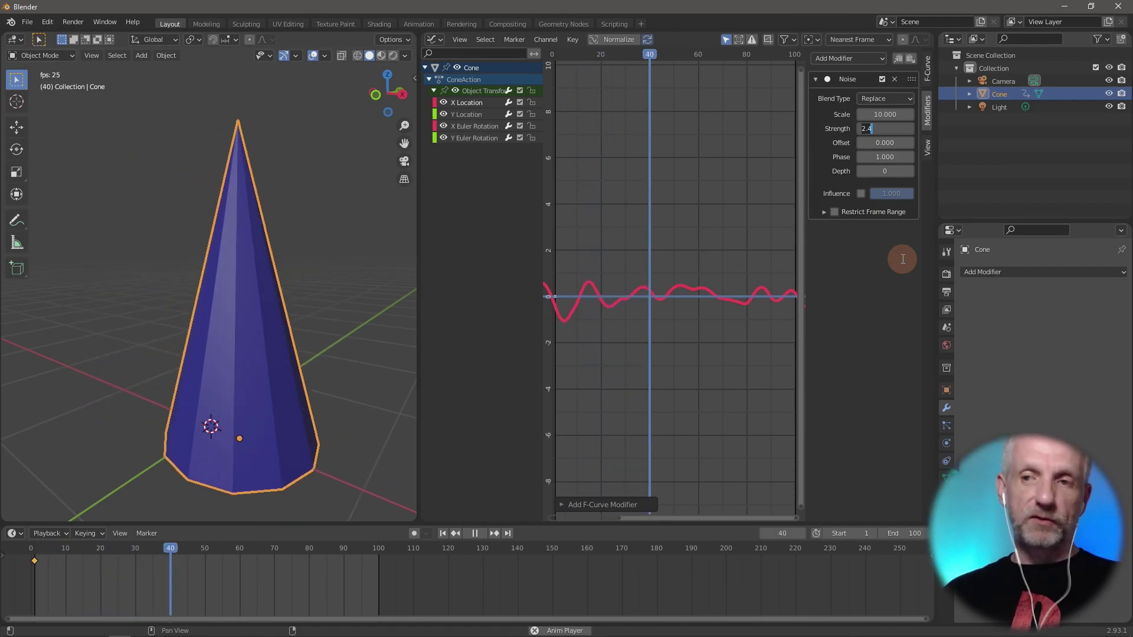
{"action": "type", "text": "0.1"}
{"action": "key", "text": "Return"}
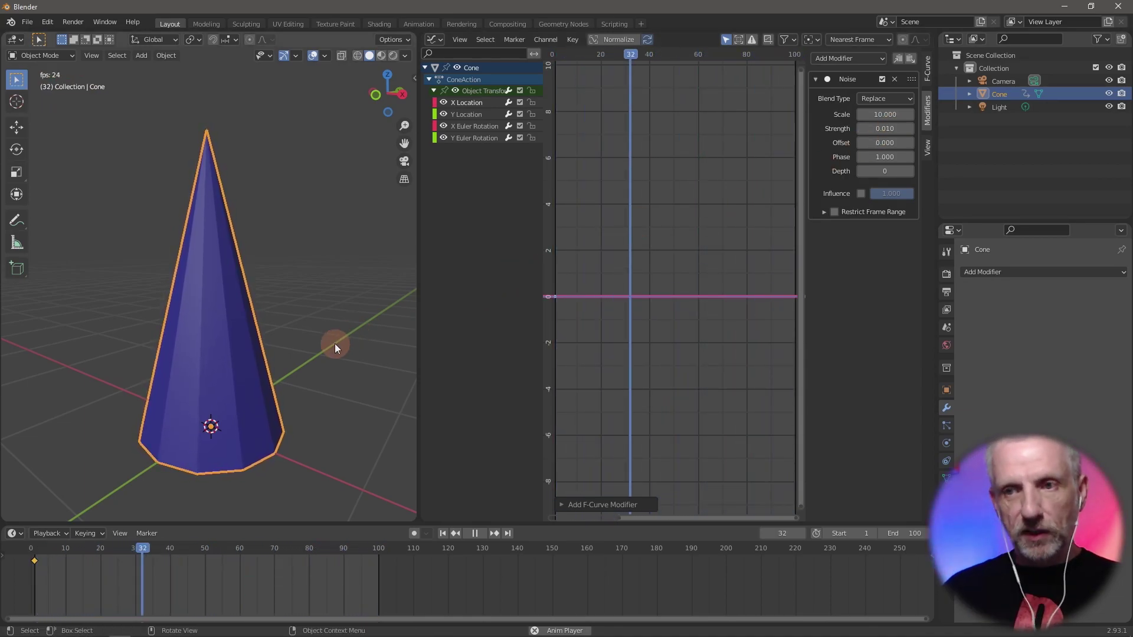
{"action": "left_click", "coordinate": [885, 129]}
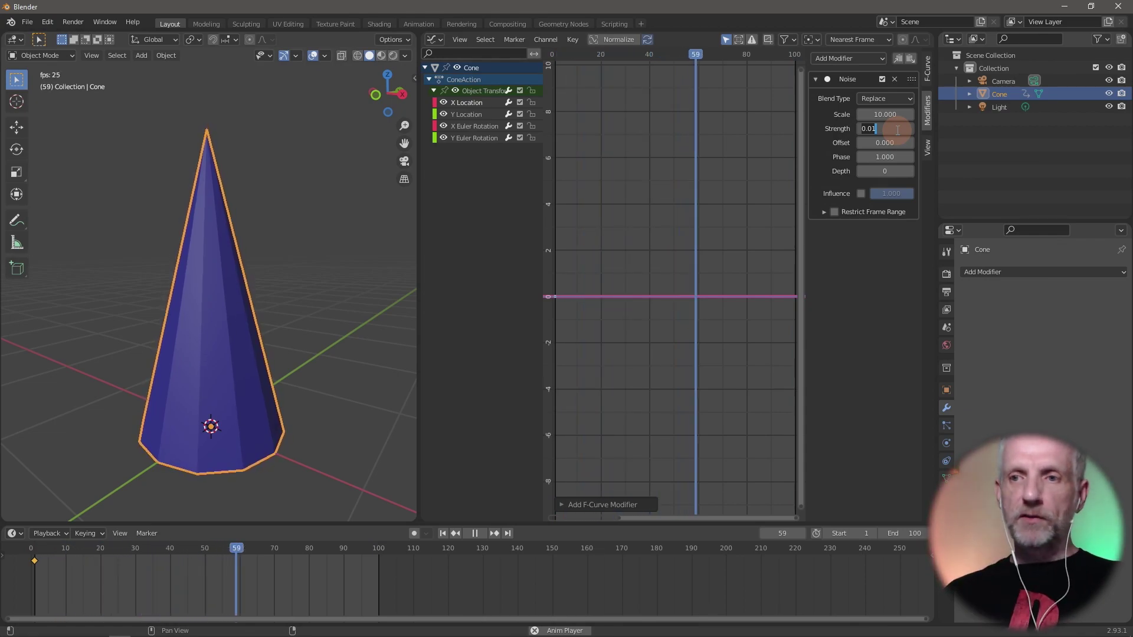
- Set the noise Strength to 1 and enable Influence with a value of 0.1
{"action": "type", "text": "1"}
{"action": "key", "text": "Return"}
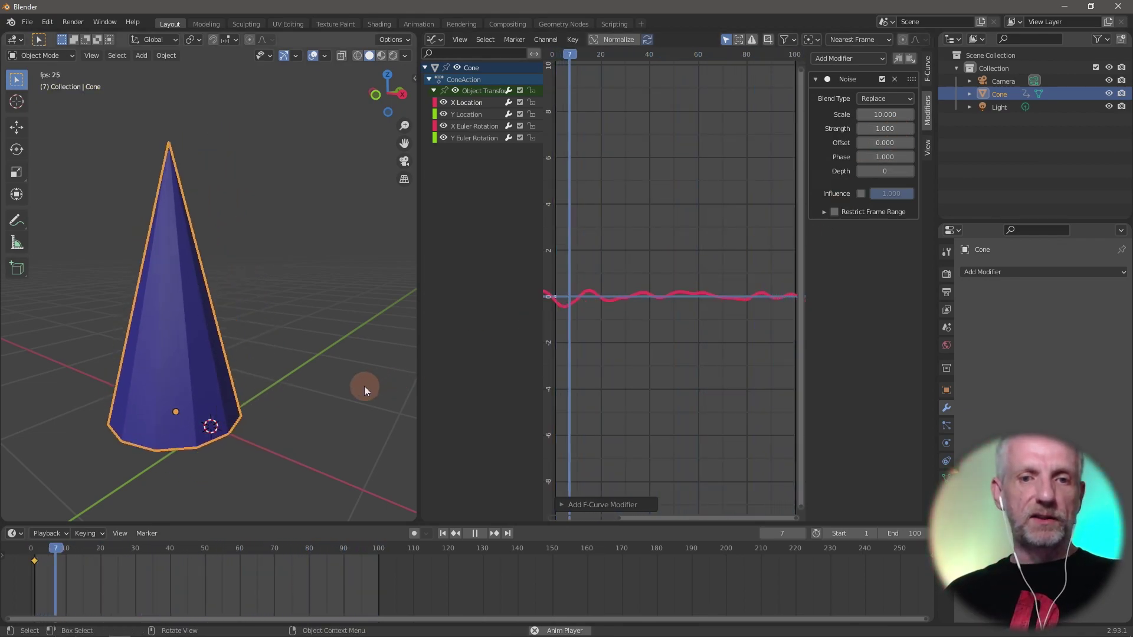
{"action": "left_click", "coordinate": [861, 193]}
{"action": "left_click", "coordinate": [891, 194]}
{"action": "key", "text": "Return"}
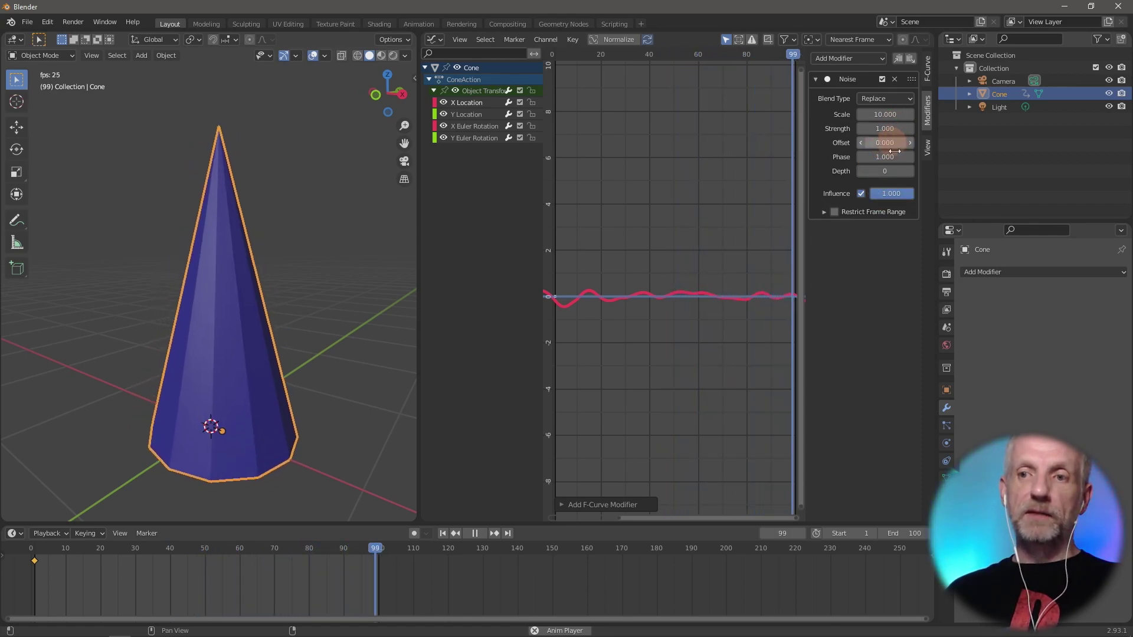
{"action": "left_click", "coordinate": [897, 194]}
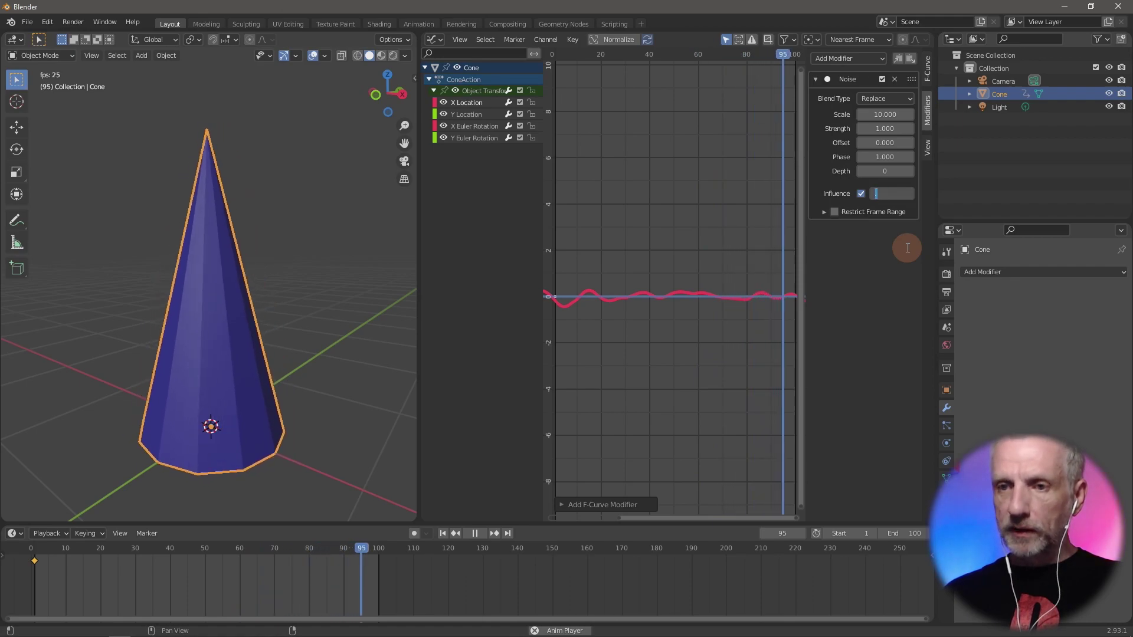
{"action": "type", "text": ".1"}
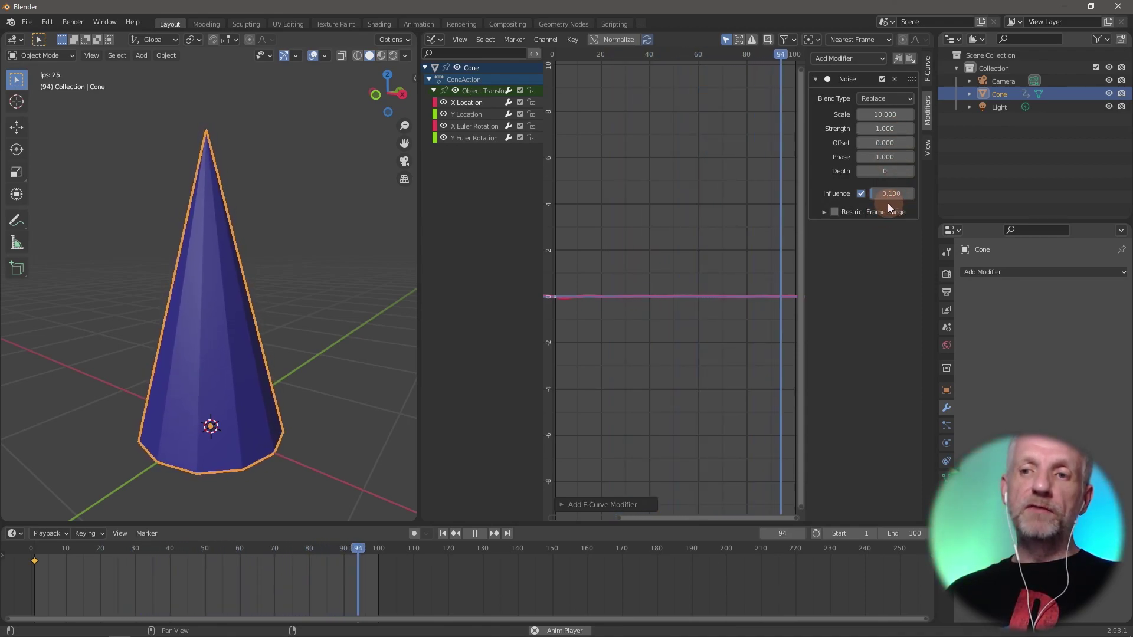
{"action": "left_click", "coordinate": [885, 129]}
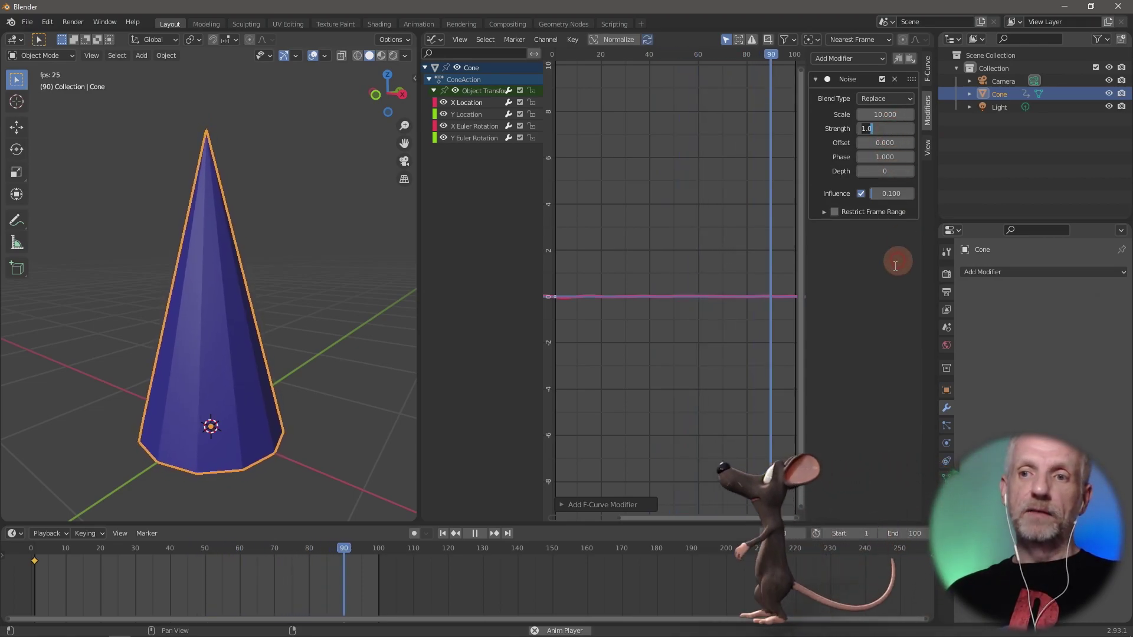
{"action": "type", "text": "5"}
{"action": "key", "text": "Return"}
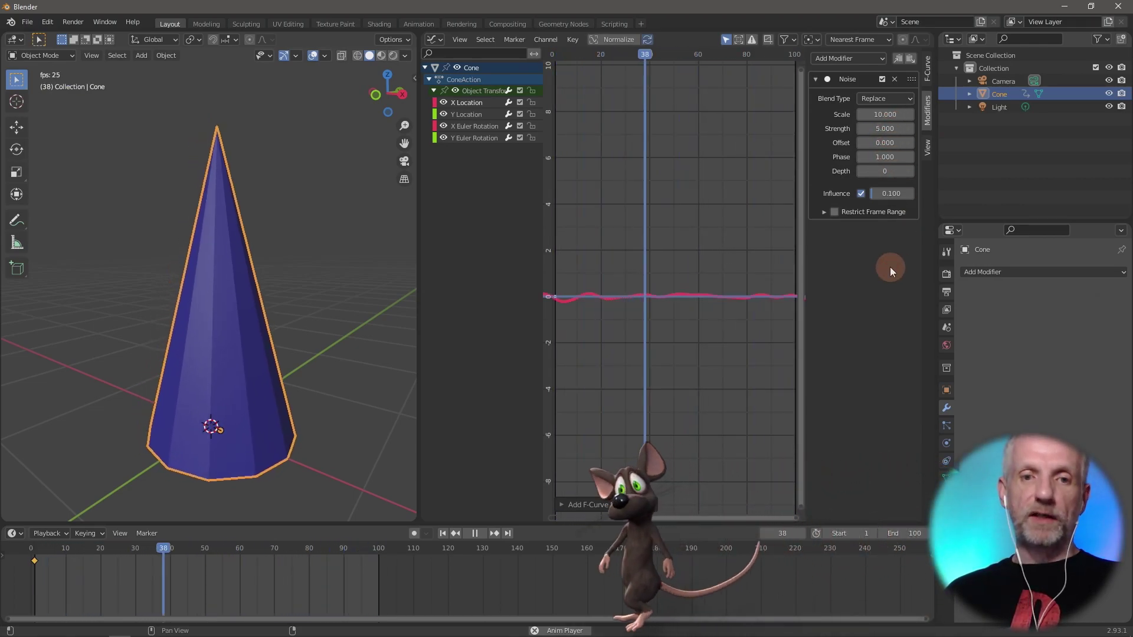
{"action": "left_click", "coordinate": [885, 113]}
{"action": "type", "text": "50"}
{"action": "key", "text": "Return"}
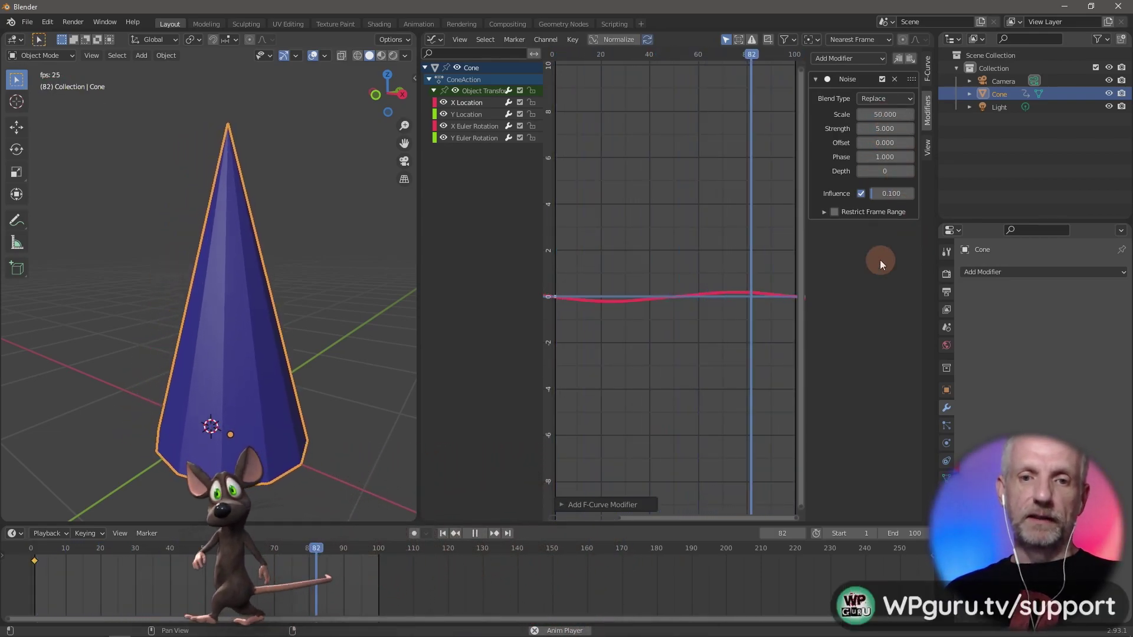
{"action": "left_click", "coordinate": [883, 114]}
{"action": "type", "text": "1"}
{"action": "key", "text": "Return"}
{"action": "left_click", "coordinate": [883, 113]}
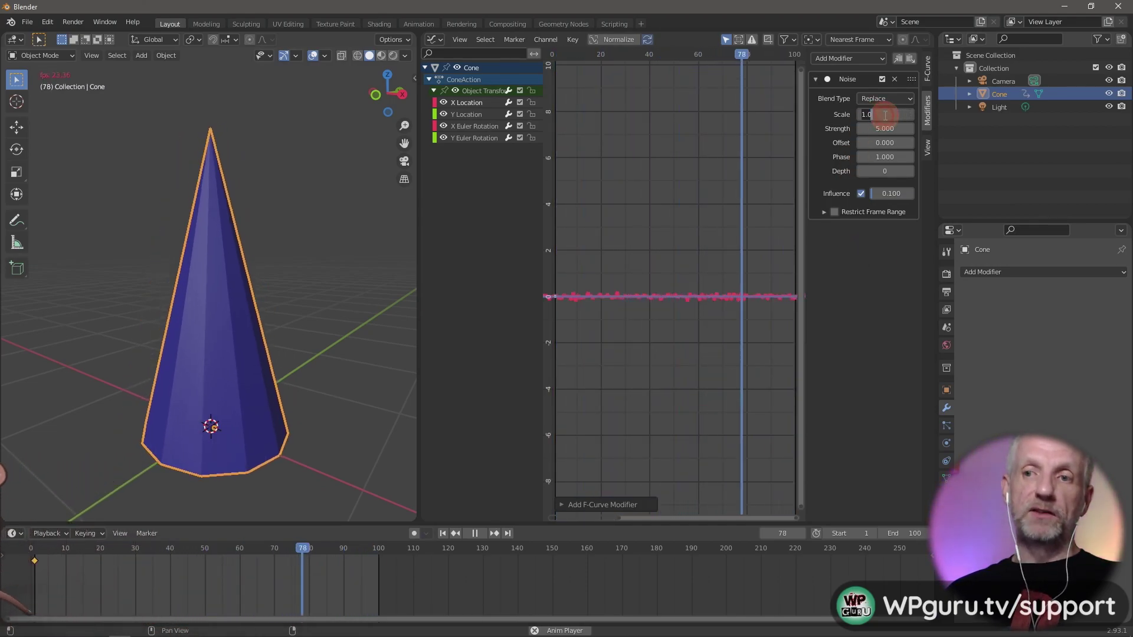
{"action": "type", "text": "10"}
{"action": "key", "text": "Return"}
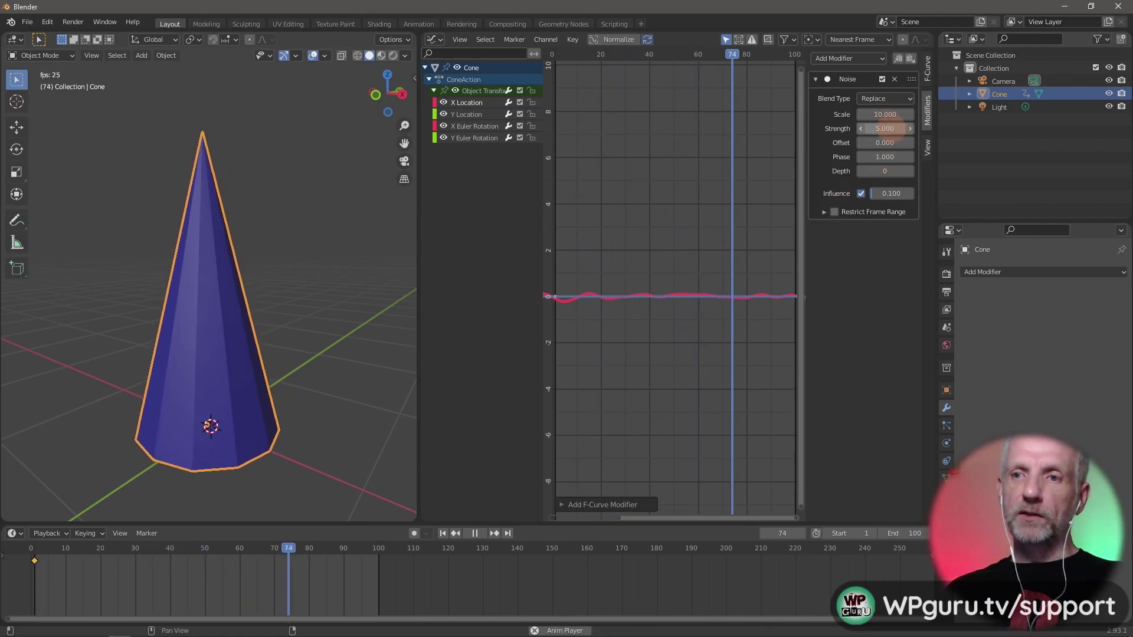
{"action": "left_click", "coordinate": [885, 128]}
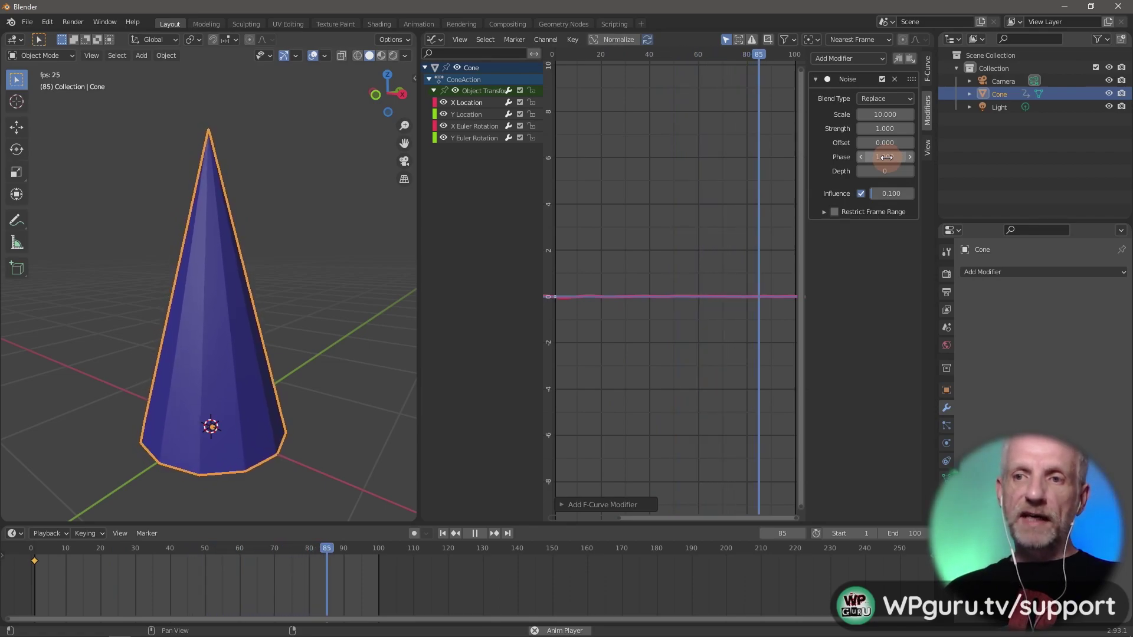
{"action": "mouse_move", "coordinate": [885, 113]}
{"action": "left_mouse_down"}
{"action": "mouse_move", "coordinate": [816, 124]}
{"action": "mouse_move", "coordinate": [921, 115]}
{"action": "mouse_move", "coordinate": [1032, 126]}
{"action": "mouse_move", "coordinate": [56, 134]}
{"action": "mouse_move", "coordinate": [860, 144]}
{"action": "mouse_move", "coordinate": [872, 157]}
{"action": "mouse_move", "coordinate": [549, 337]}
{"action": "left_mouse_up"}
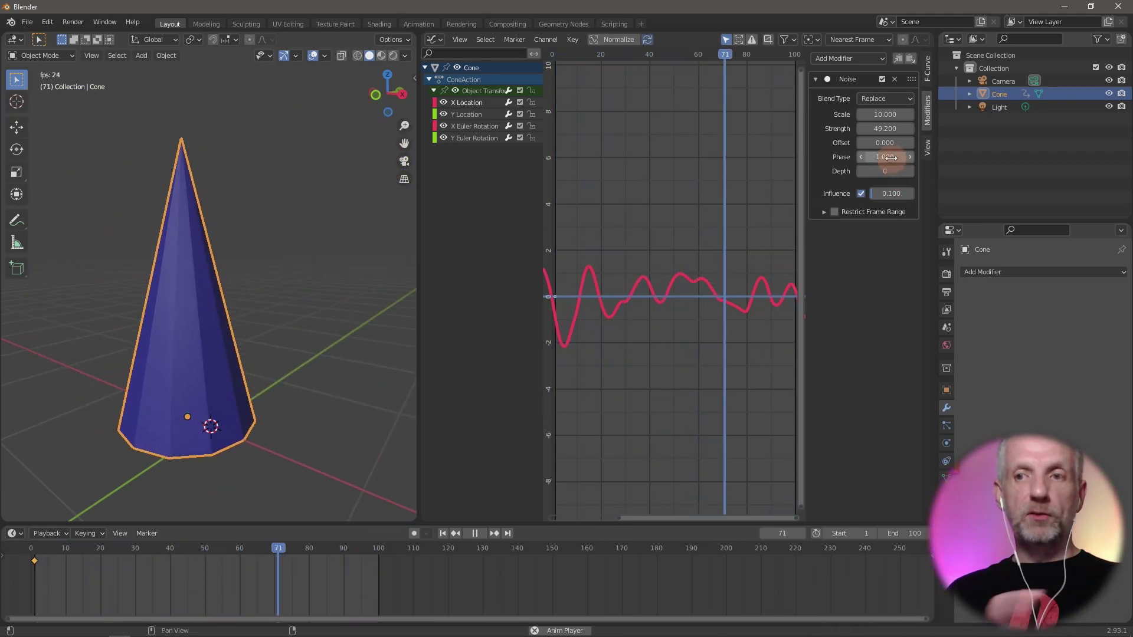
{"action": "left_click_drag", "start_coordinate": [891, 158], "coordinate": [867, 193]}
{"action": "key", "text": "BackSpace"}
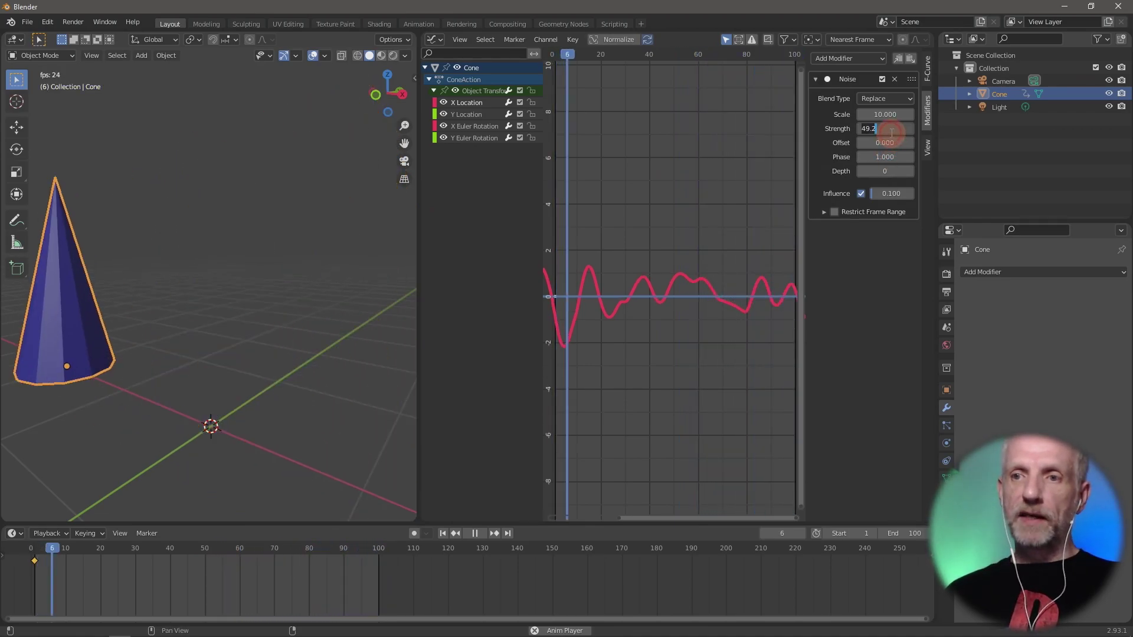
{"action": "key", "text": "BackSpace"}
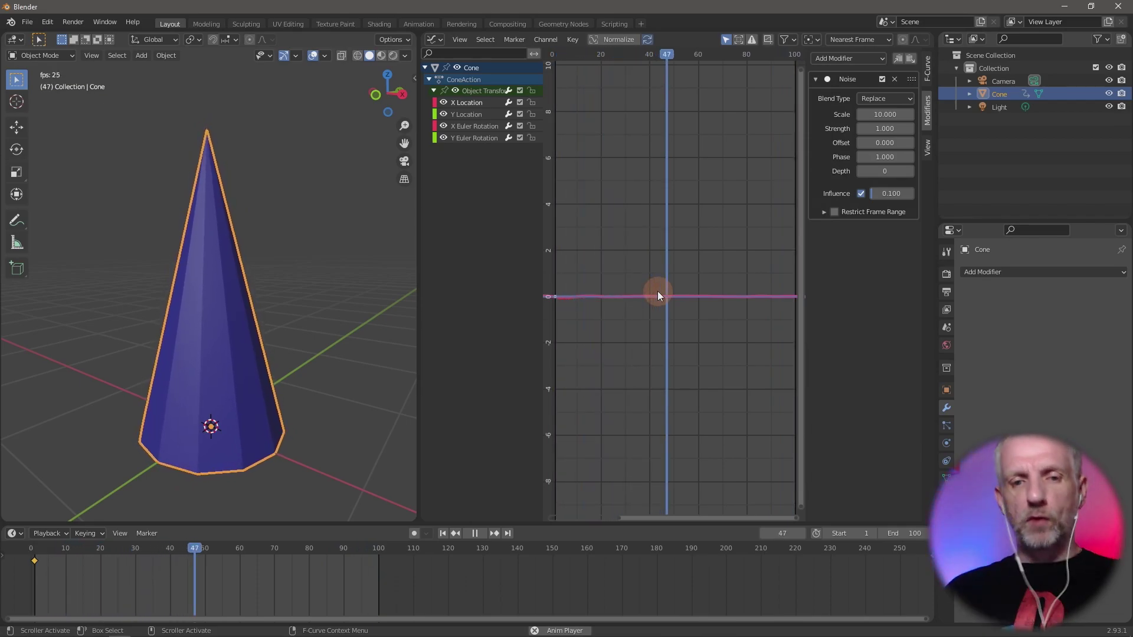
- Orbit to a front view of the cone and compare the Y and X Location curves
{"action": "middle_click_drag", "start_coordinate": [343, 338], "coordinate": [267, 430]}
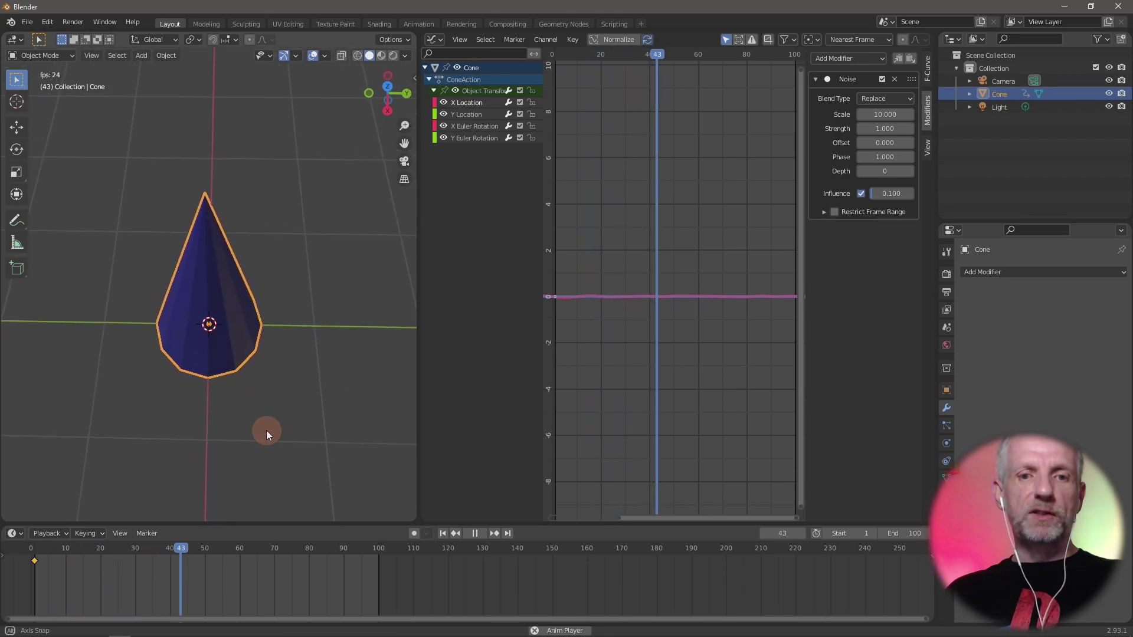
{"action": "left_click", "coordinate": [482, 115]}
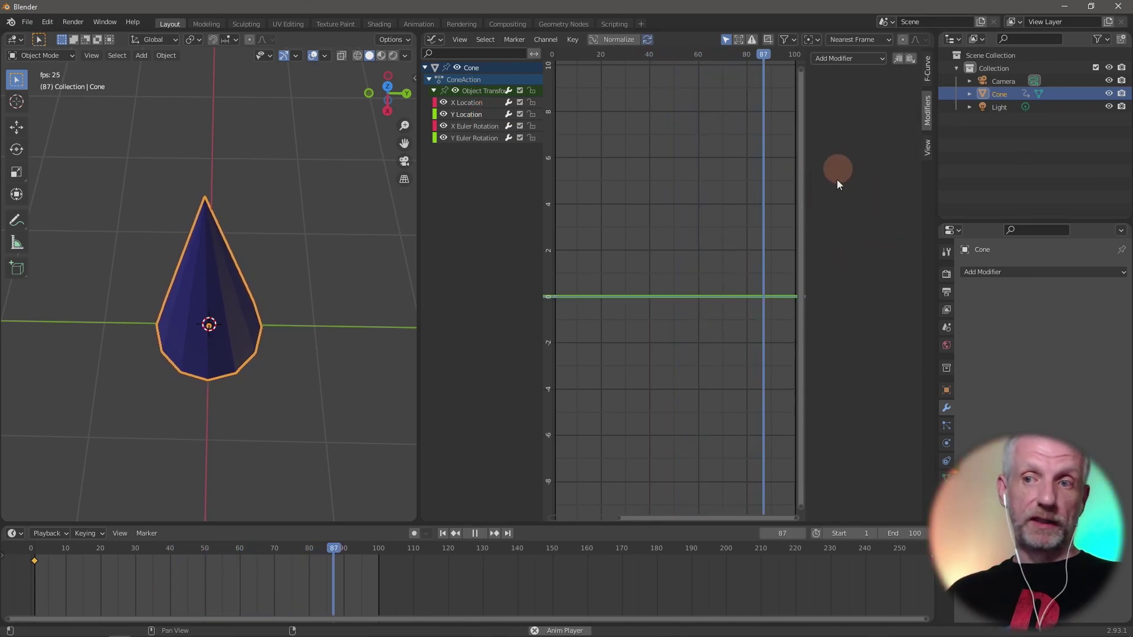
{"action": "left_click", "coordinate": [485, 103]}
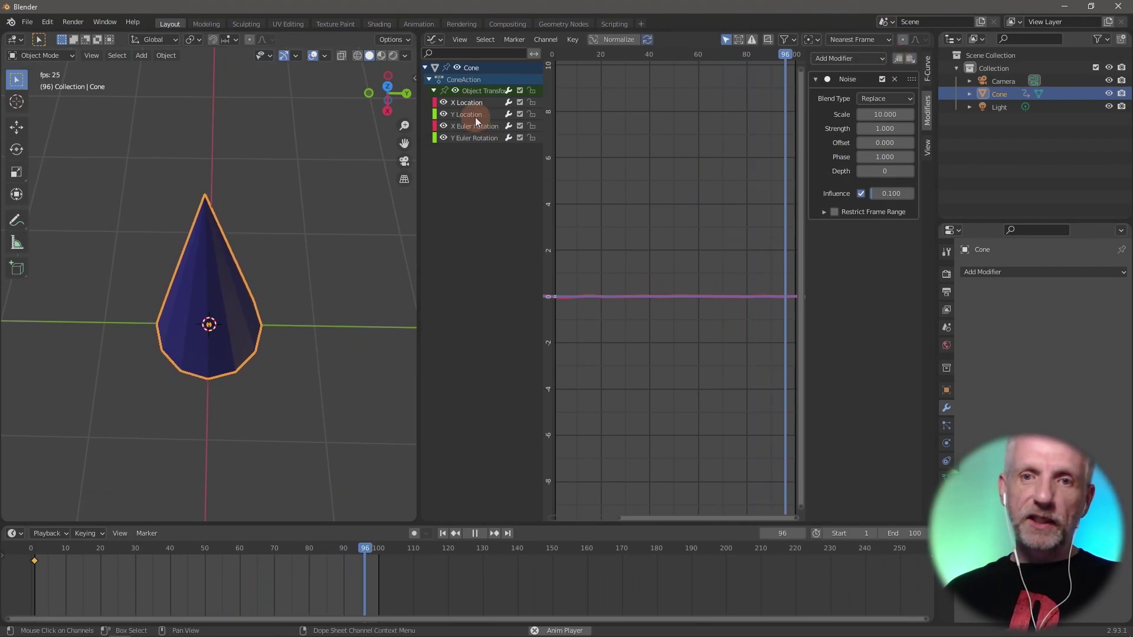
- Paste the Noise modifier onto Y Location and shift its Phase to 6.2
{"action": "left_click", "coordinate": [475, 116]}
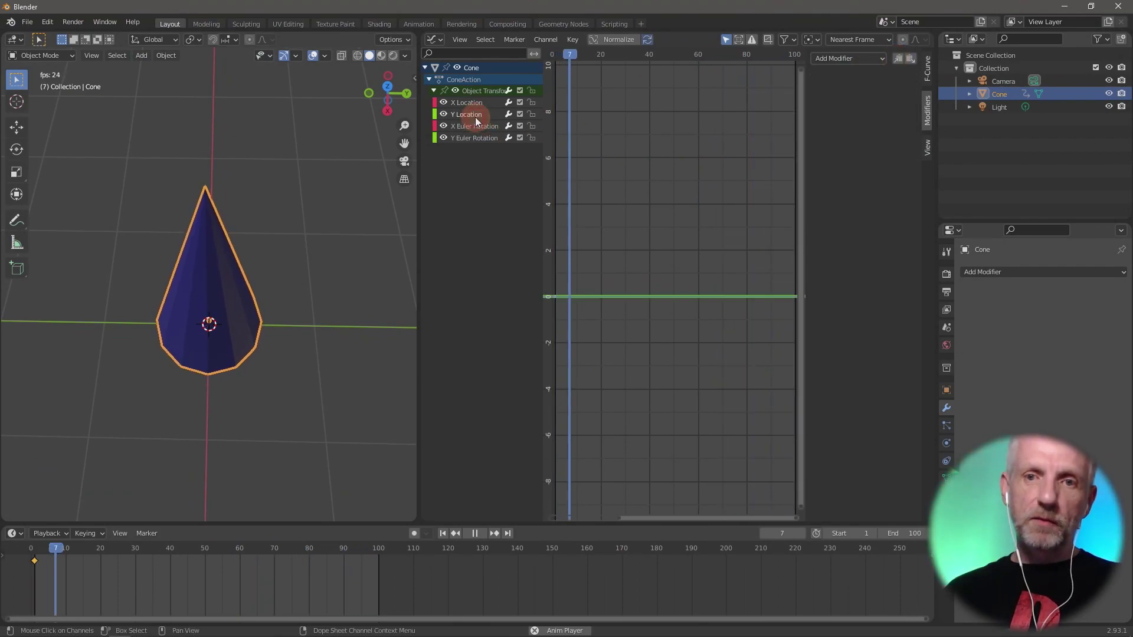
{"action": "left_click", "coordinate": [910, 58]}
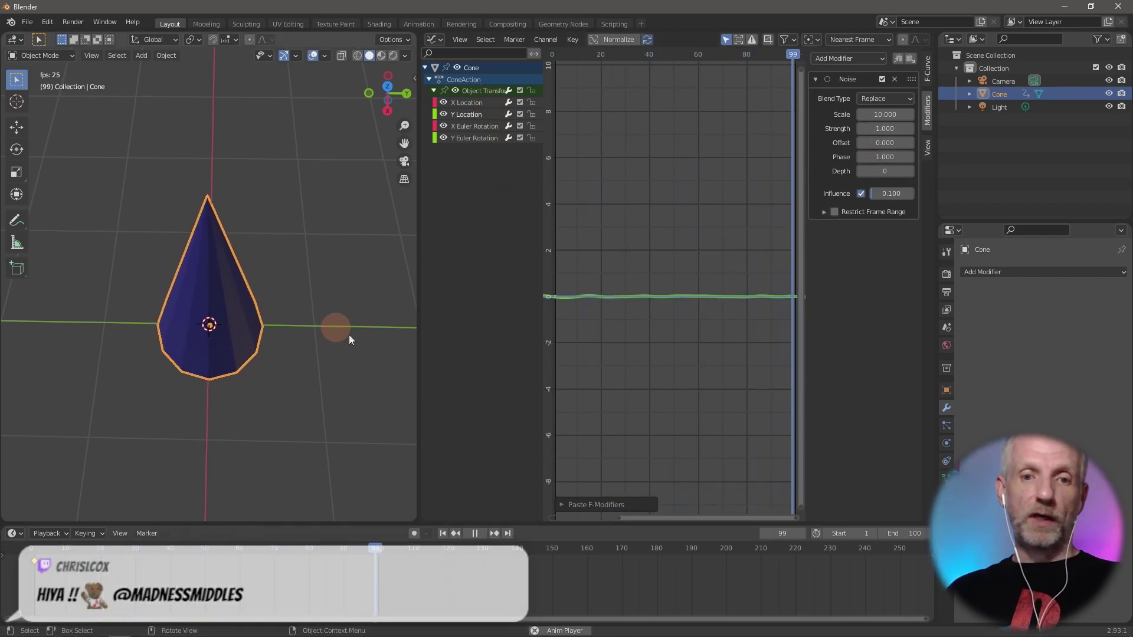
{"action": "middle_click_drag", "start_coordinate": [351, 335], "coordinate": [348, 356]}
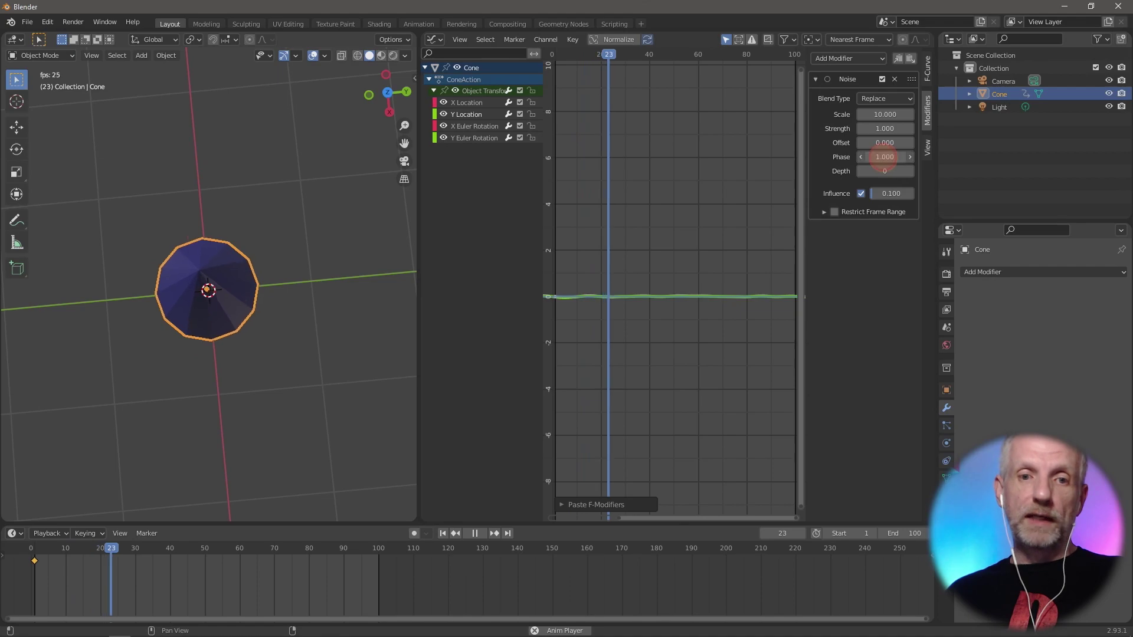
{"action": "left_click_drag", "start_coordinate": [922, 164], "coordinate": [883, 157]}
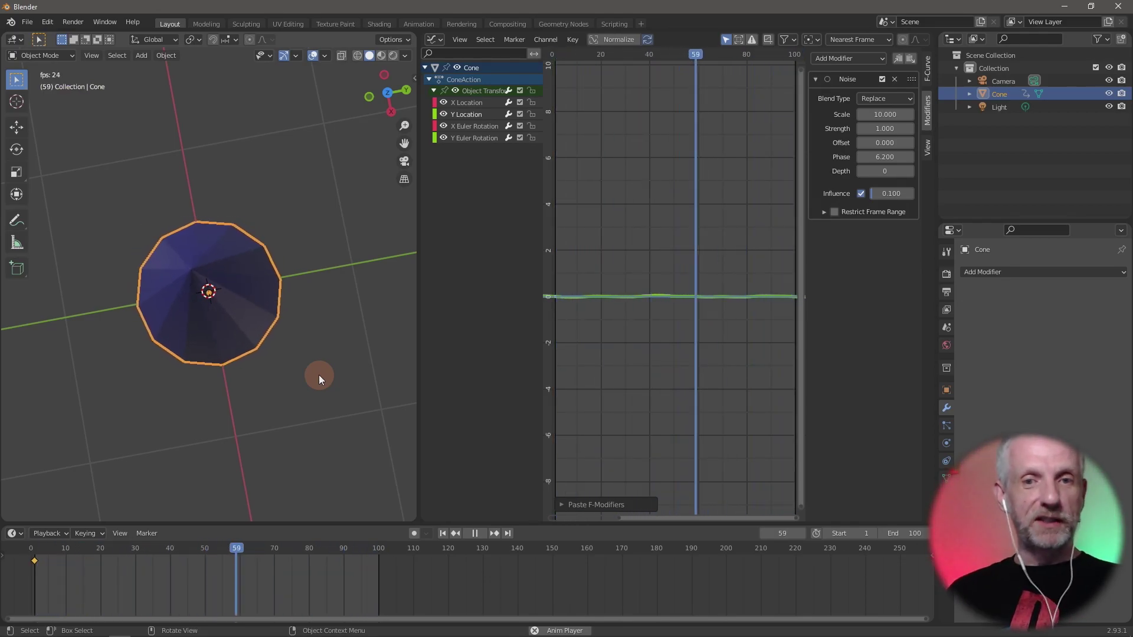
- Paste the Noise modifier onto X Euler Rotation with its Phase shifted to 7.4
{"action": "middle_click_drag", "start_coordinate": [318, 374], "coordinate": [336, 282]}
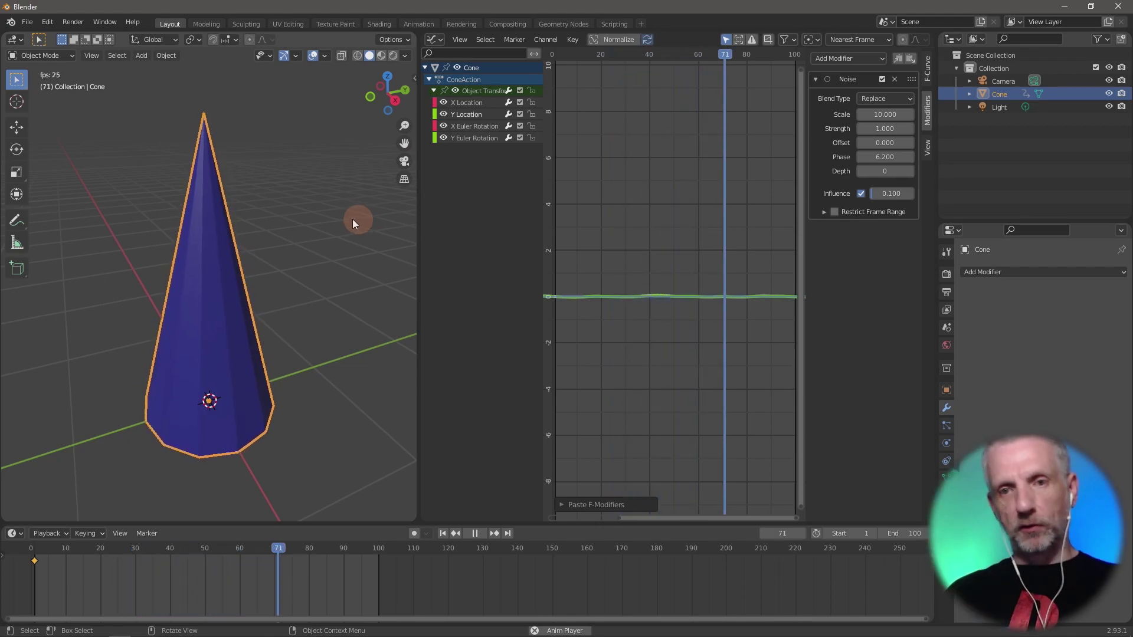
{"action": "left_click", "coordinate": [476, 125]}
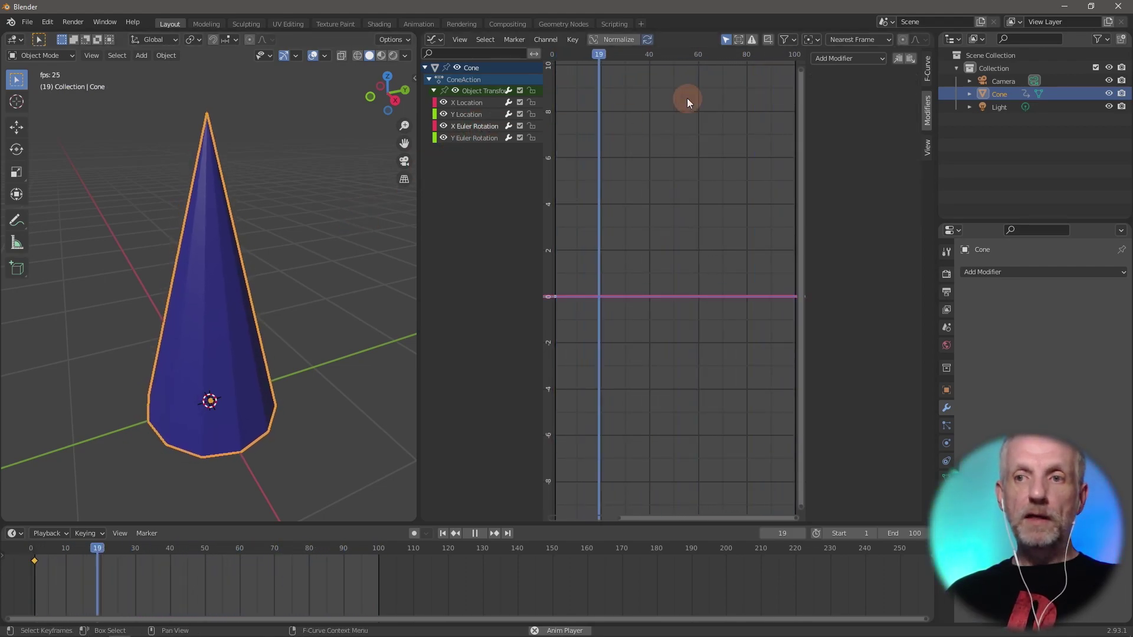
{"action": "left_click", "coordinate": [910, 58]}
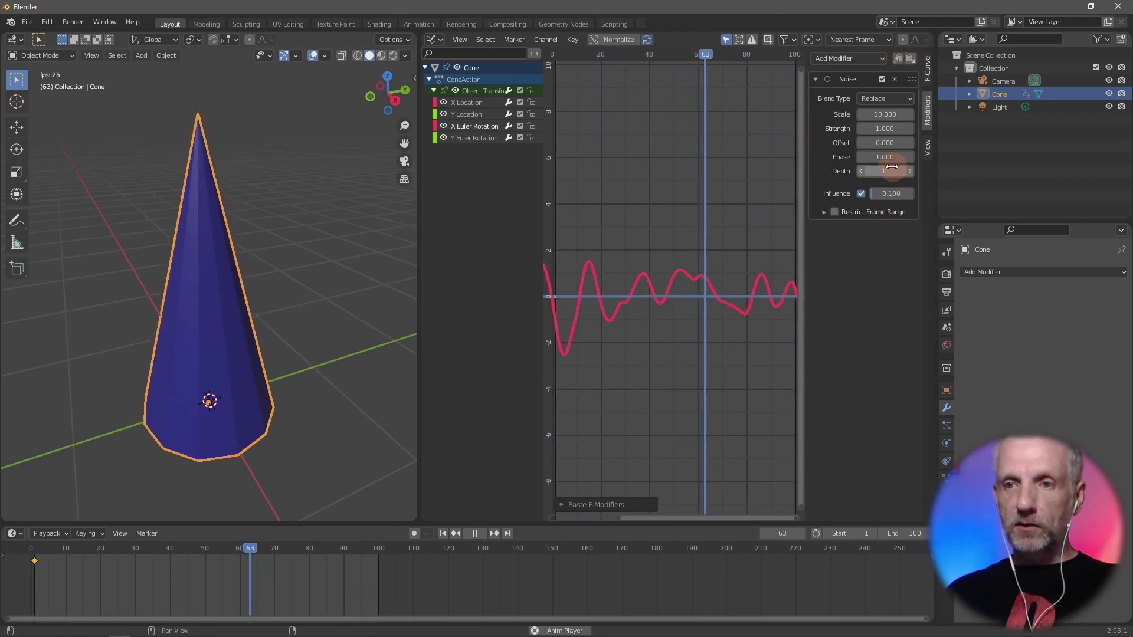
{"action": "left_click_drag", "start_coordinate": [885, 157], "coordinate": [931, 153]}
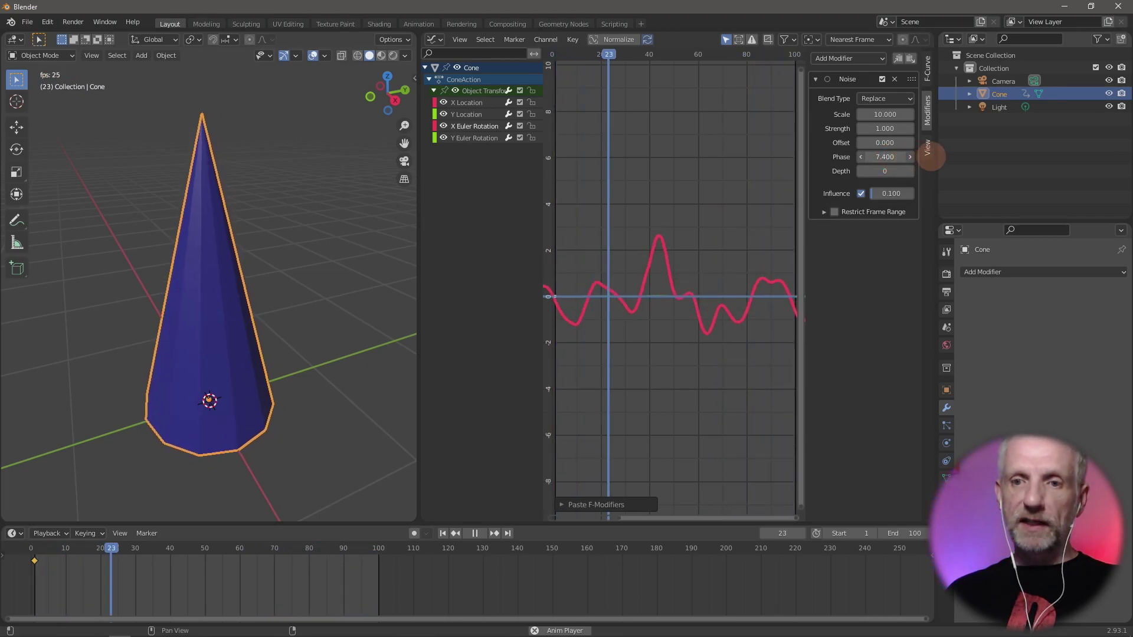
- Paste the Noise modifier onto Y Euler Rotation with Phase 14.7, then view the wobbling cone
{"action": "left_click", "coordinate": [484, 141]}
{"action": "left_click", "coordinate": [909, 59]}
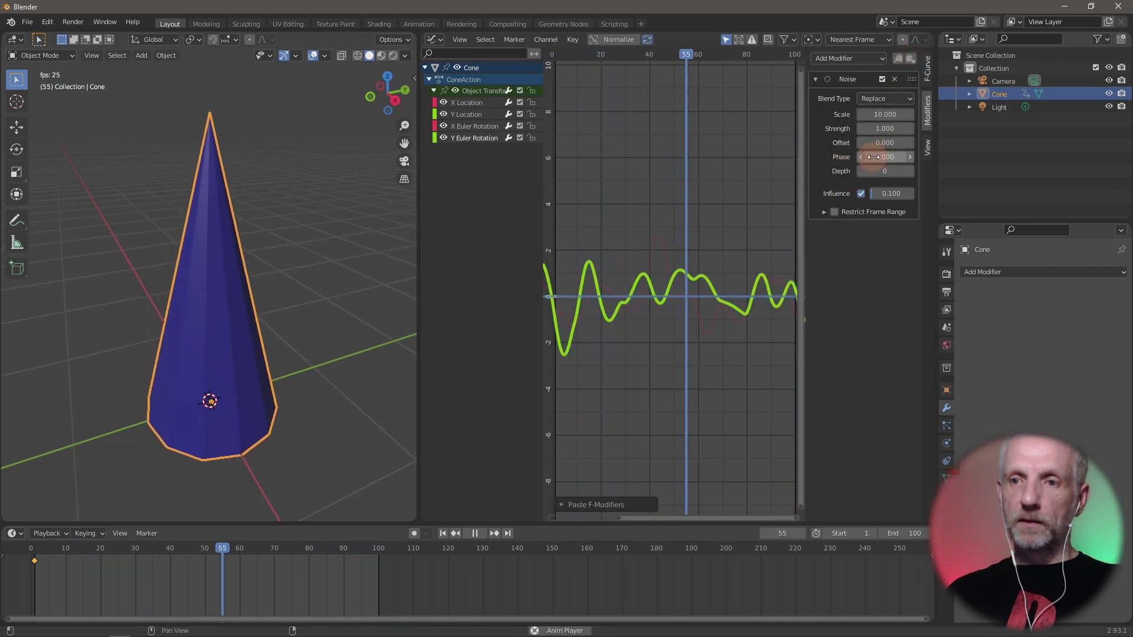
{"action": "left_click_drag", "start_coordinate": [874, 156], "coordinate": [936, 152]}
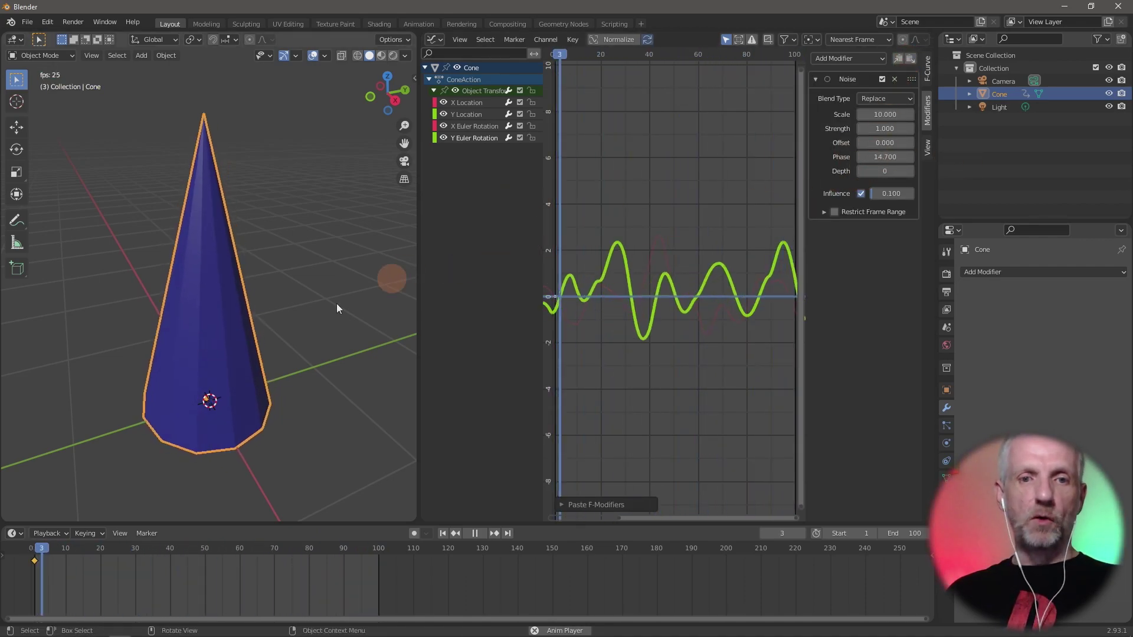
{"action": "middle_click_drag", "start_coordinate": [303, 324], "coordinate": [339, 298]}
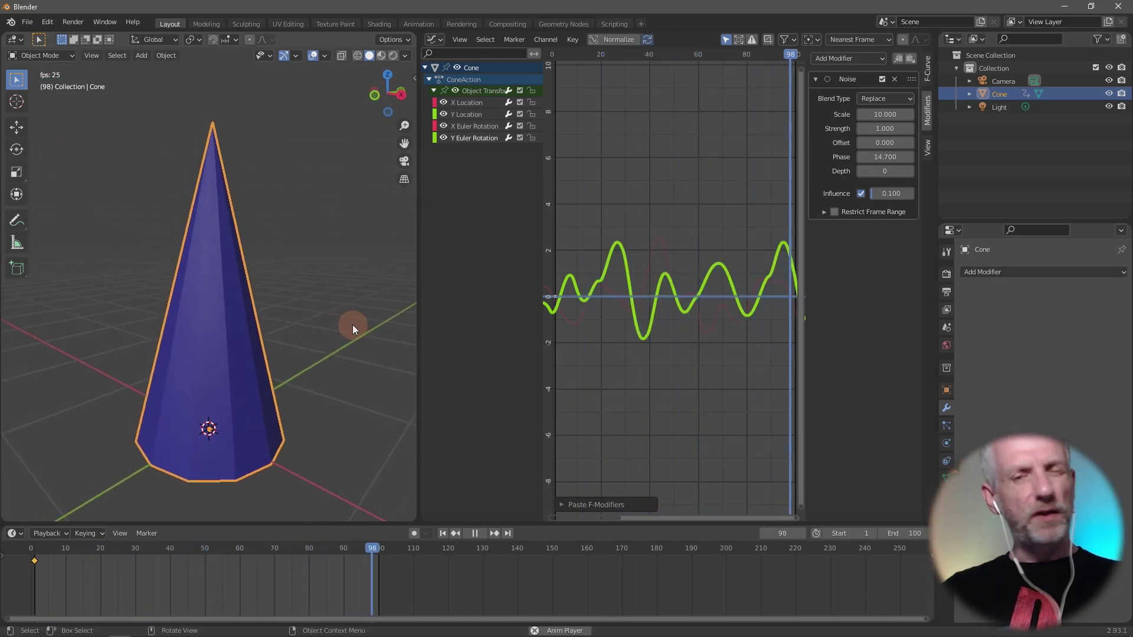